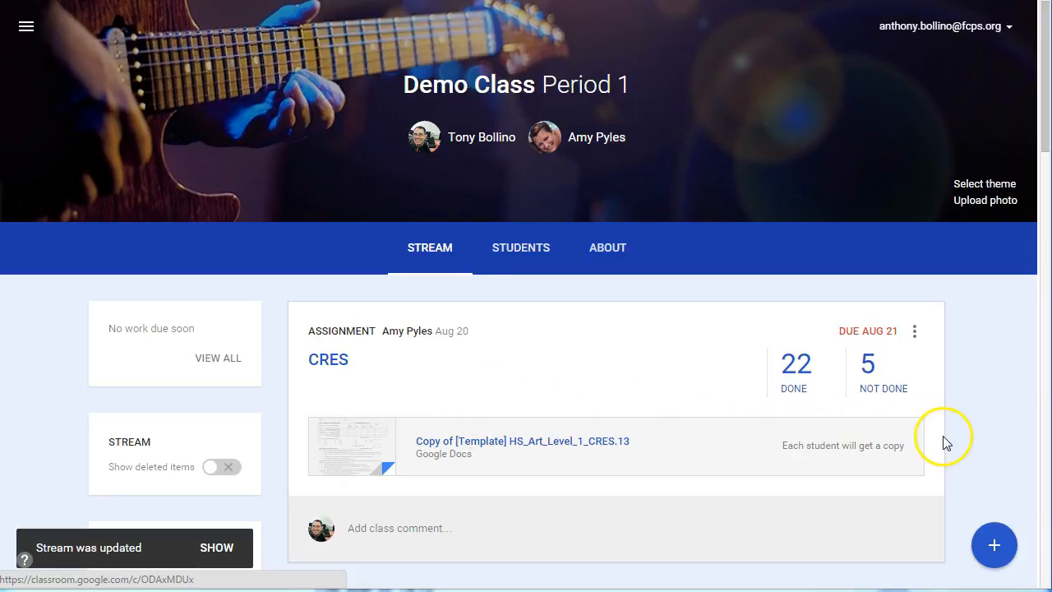
# Create a new assignment titled "Test Goobric" with "Description" as its description.
pyautogui.click(997, 551)
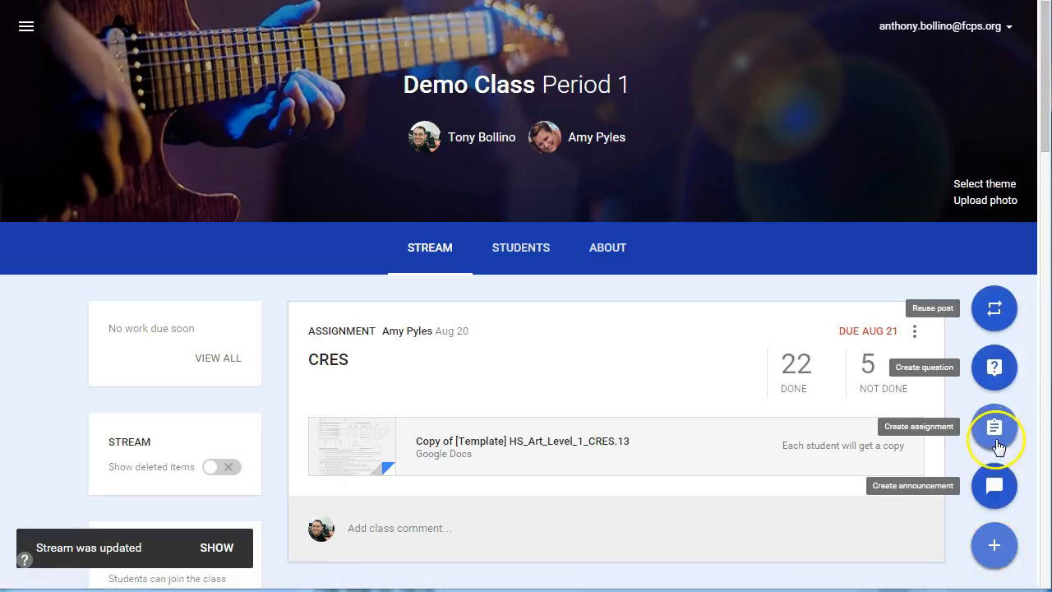
pyautogui.click(995, 427)
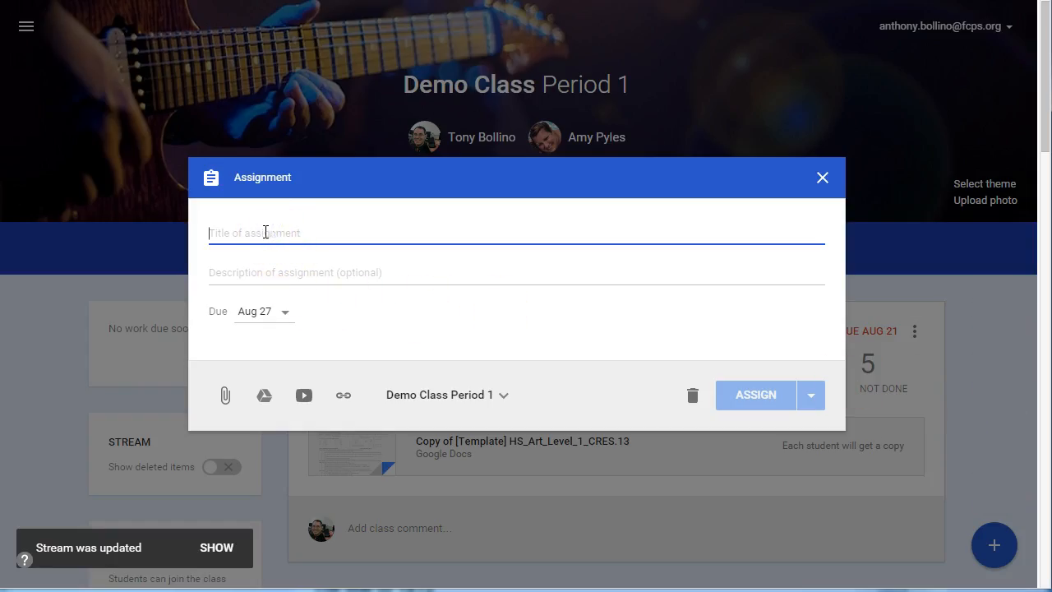
pyautogui.write('Test Goo')
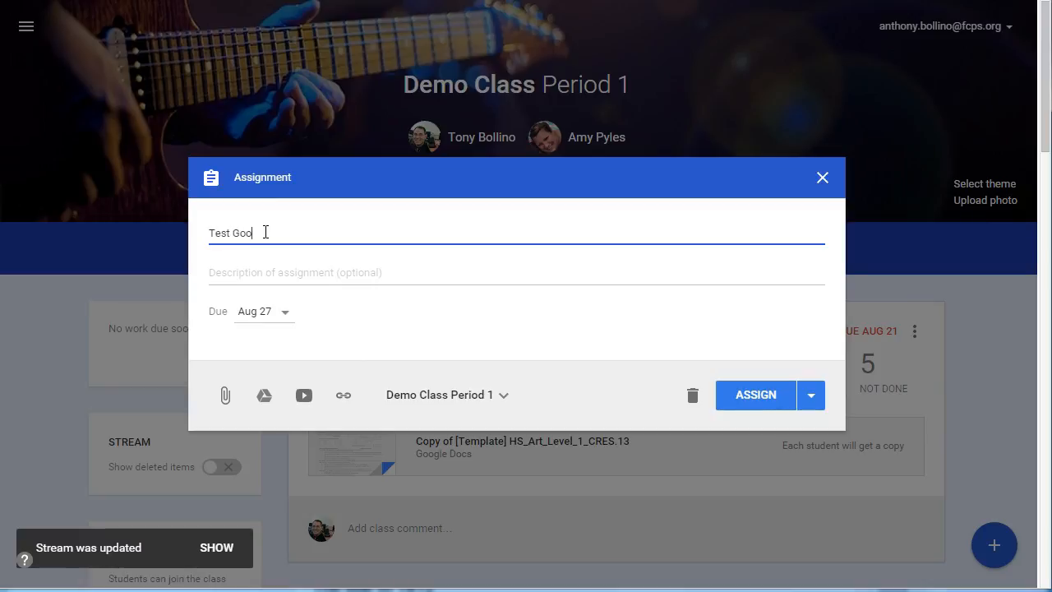
pyautogui.write('bric')
pyautogui.press('Tab')
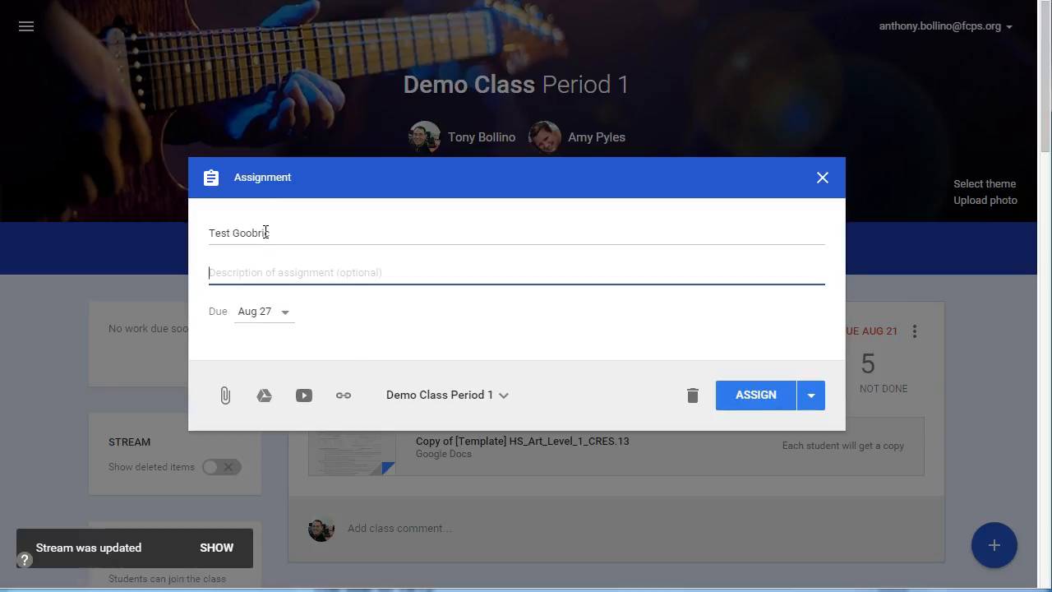
pyautogui.write('Des')
pyautogui.write('critp')
pyautogui.write('ptio')
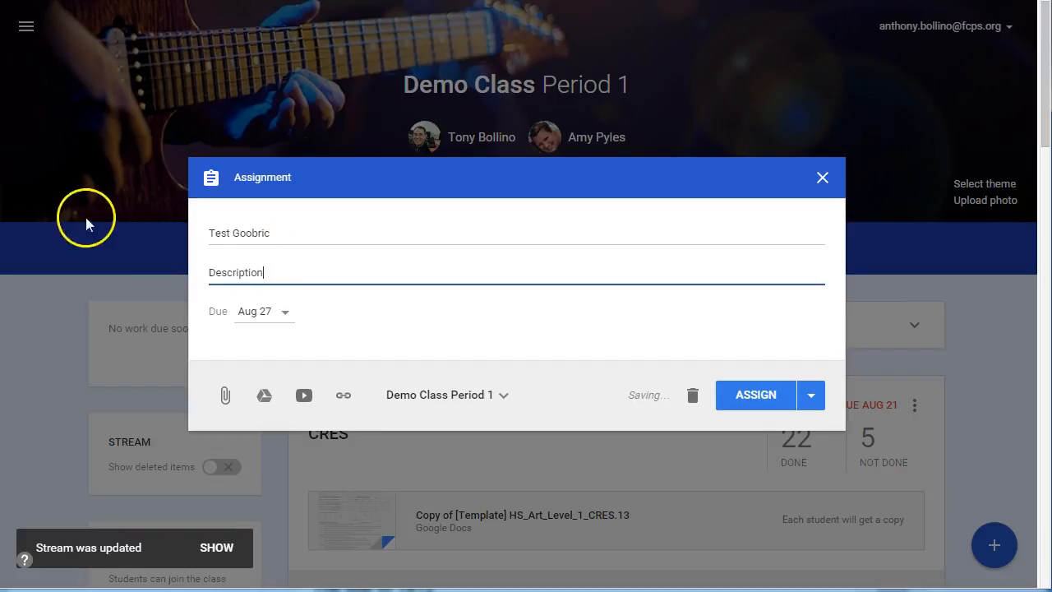
# Review the assignment's due date and optional time settings without changing them.
pyautogui.click(284, 313)
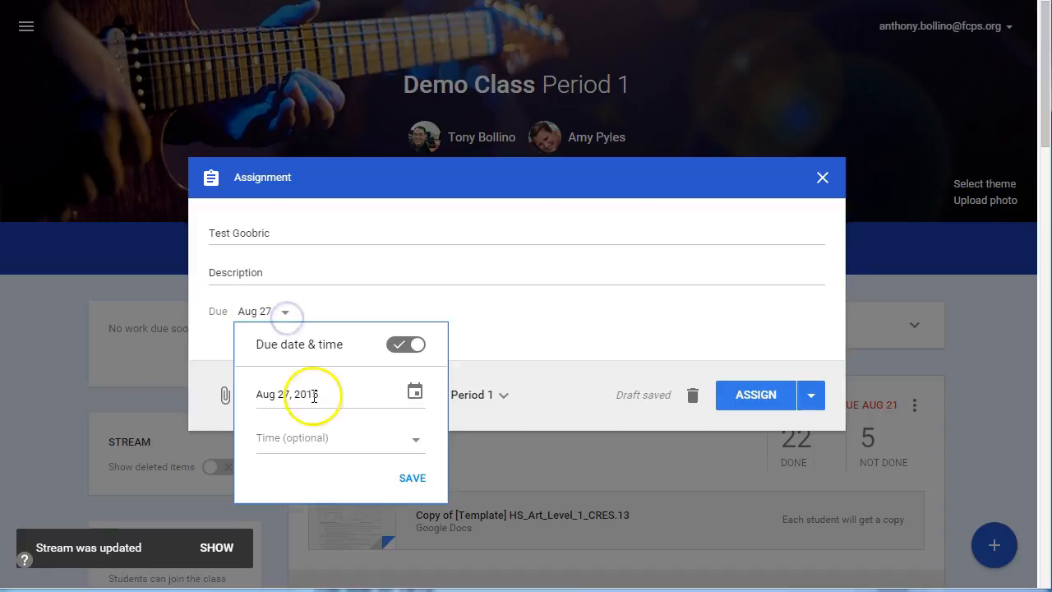
pyautogui.click(320, 445)
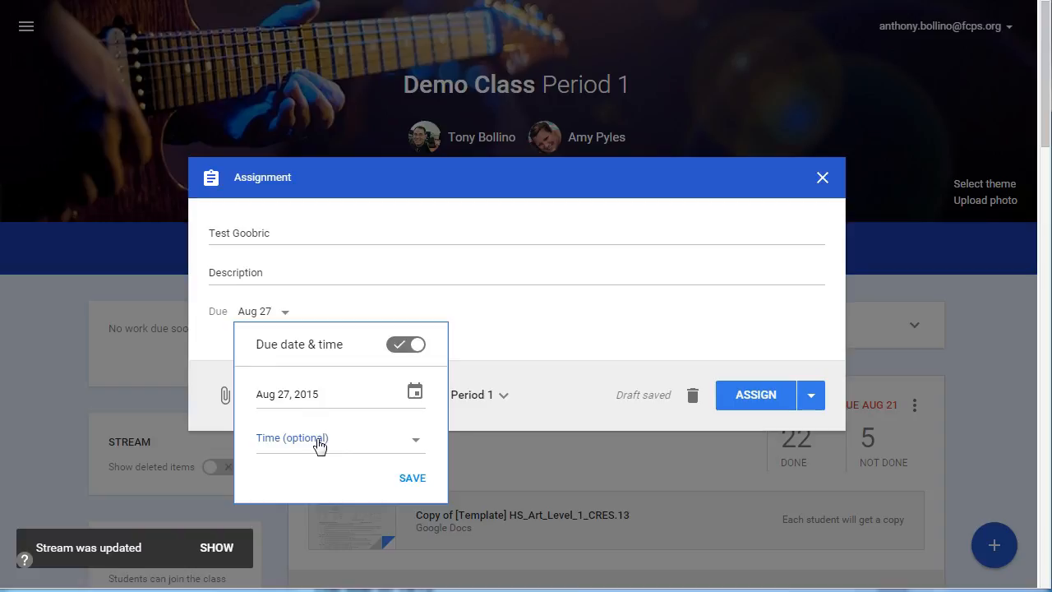
pyautogui.click(334, 291)
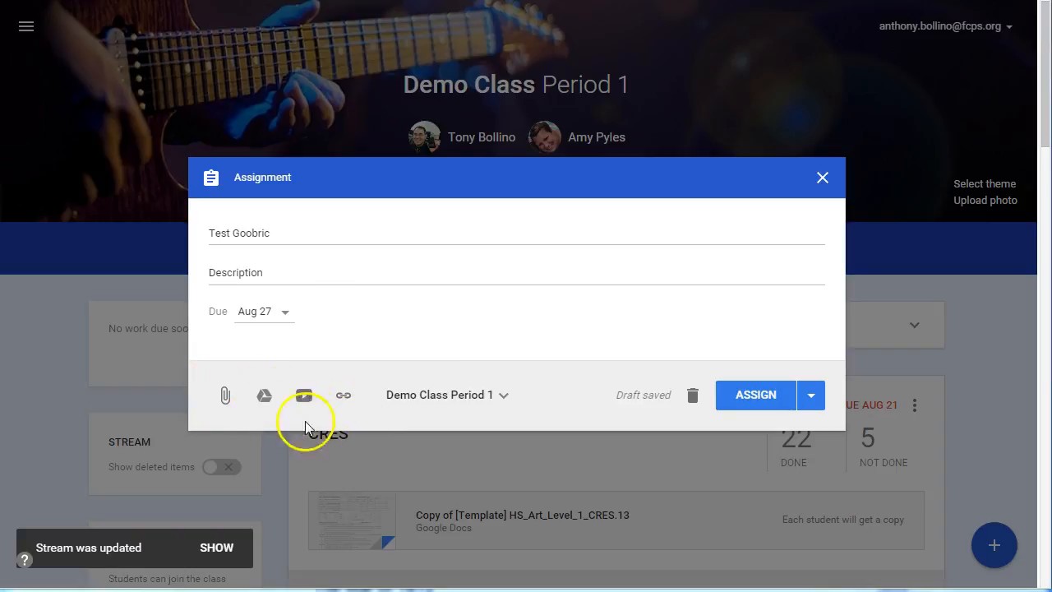
# Search Google Drive for "Fake Assignm" and attach the Google Docs file "Fake Assignment" to the assignment.
pyautogui.click(264, 397)
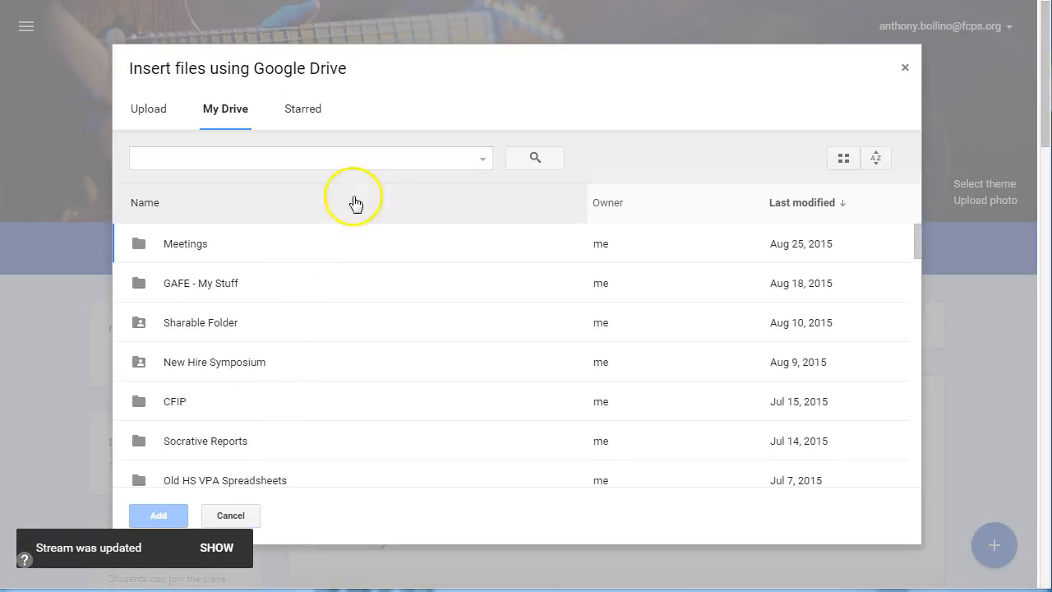
pyautogui.scroll(-2, 444, 263)
pyautogui.scroll(-4, 446, 271)
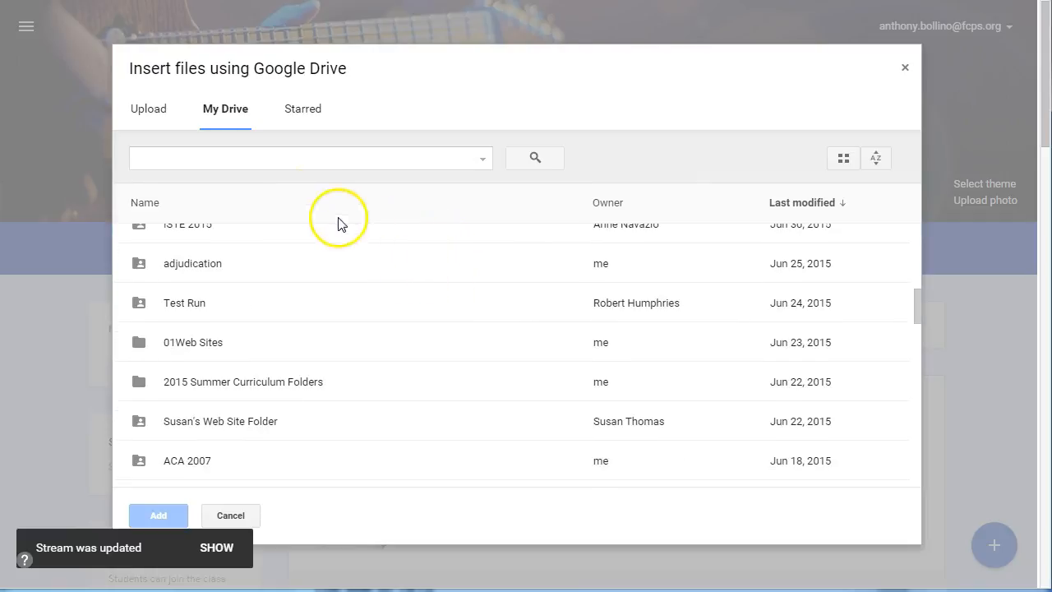
pyautogui.click(273, 161)
pyautogui.write('Fake Assignm')
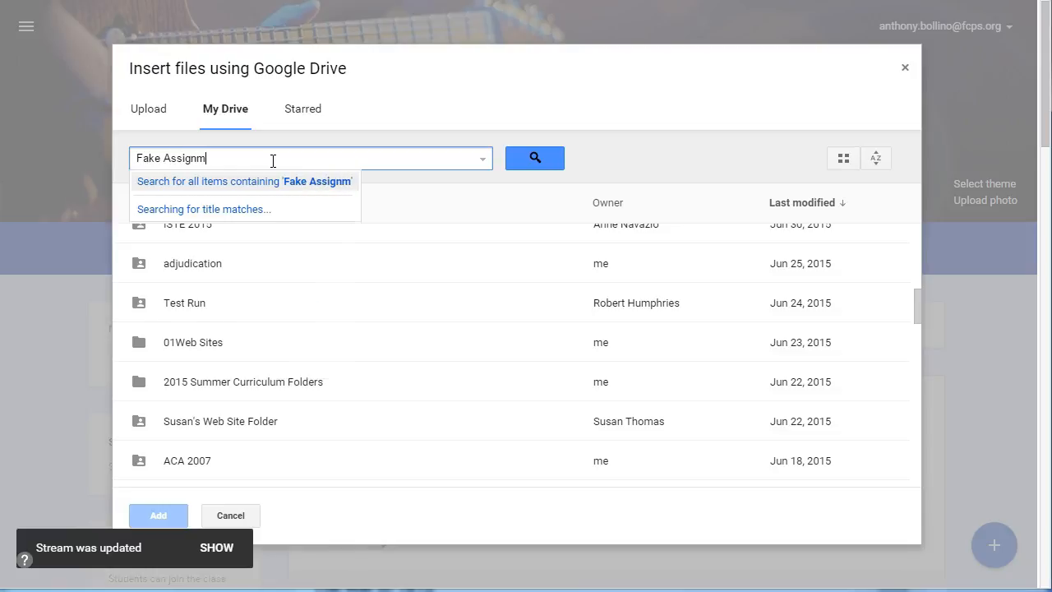
pyautogui.press('Return')
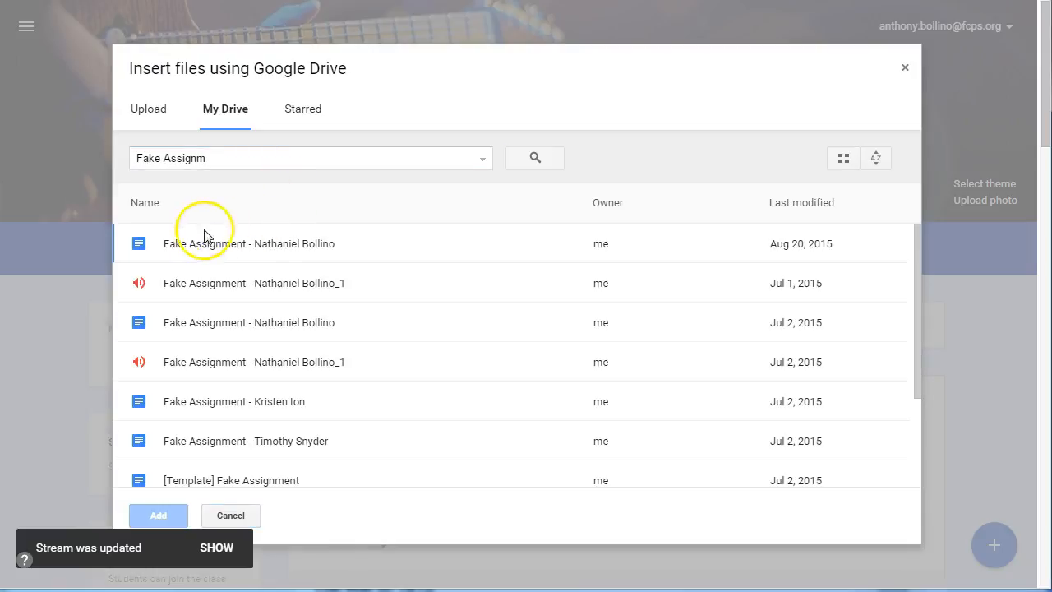
pyautogui.scroll(-3, 335, 340)
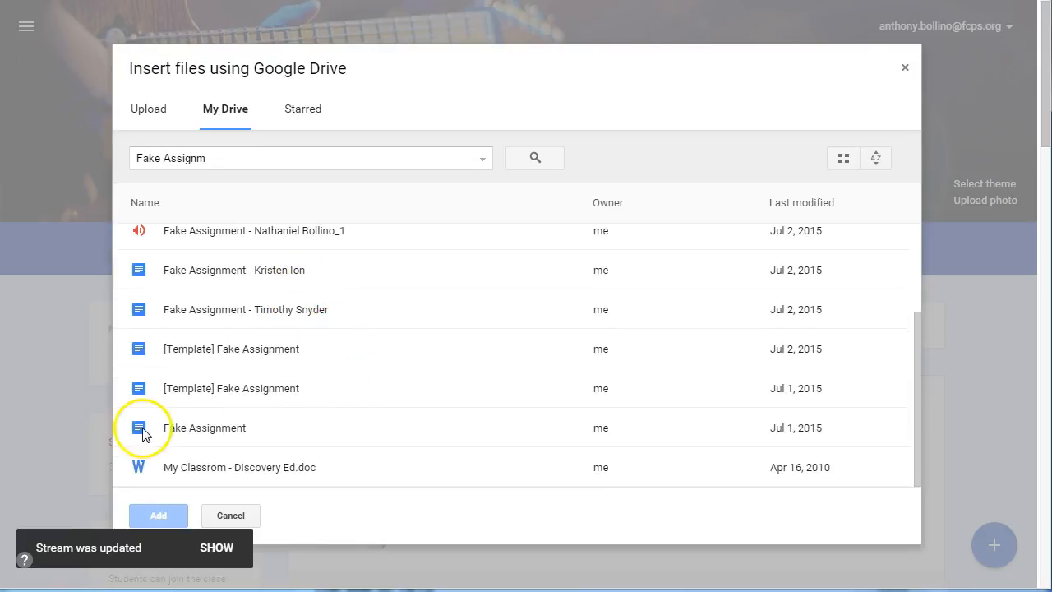
pyautogui.click(142, 433)
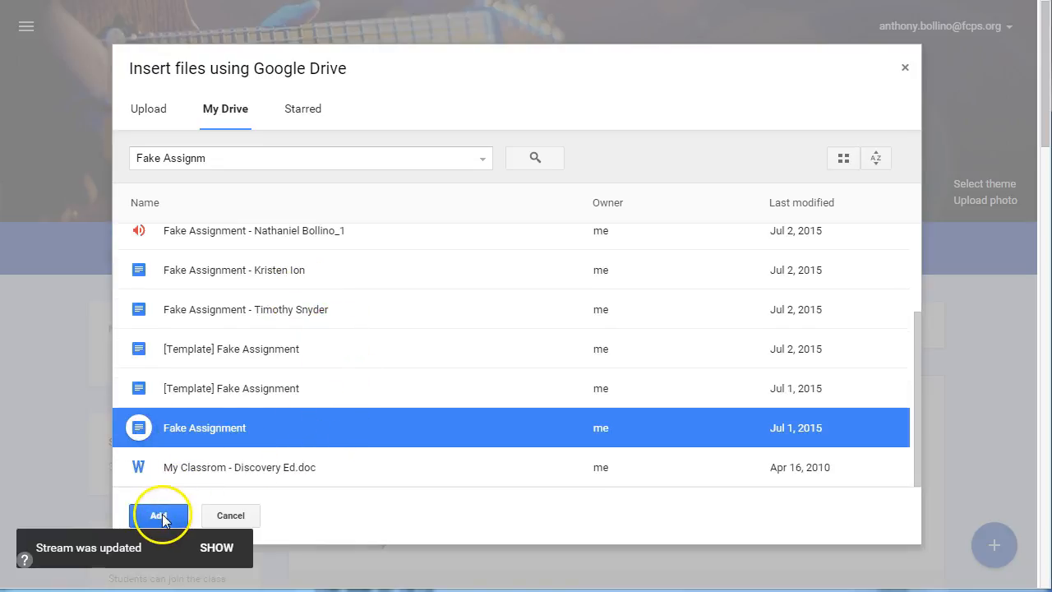
pyautogui.click(158, 515)
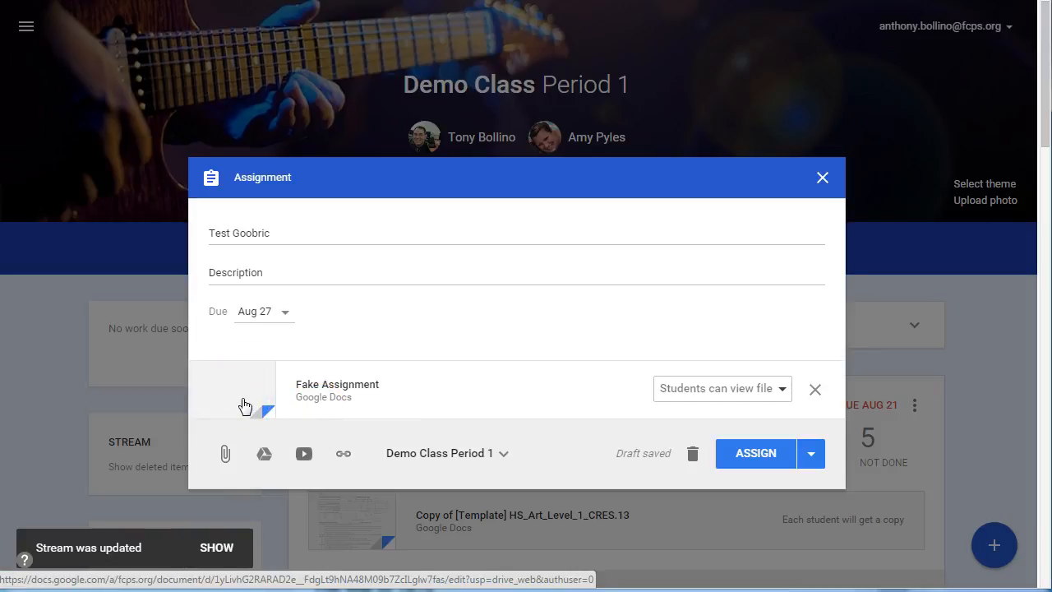
# Set the attached file to "Make a copy for each student" and assign the work to Demo Class Period 1.
pyautogui.click(717, 391)
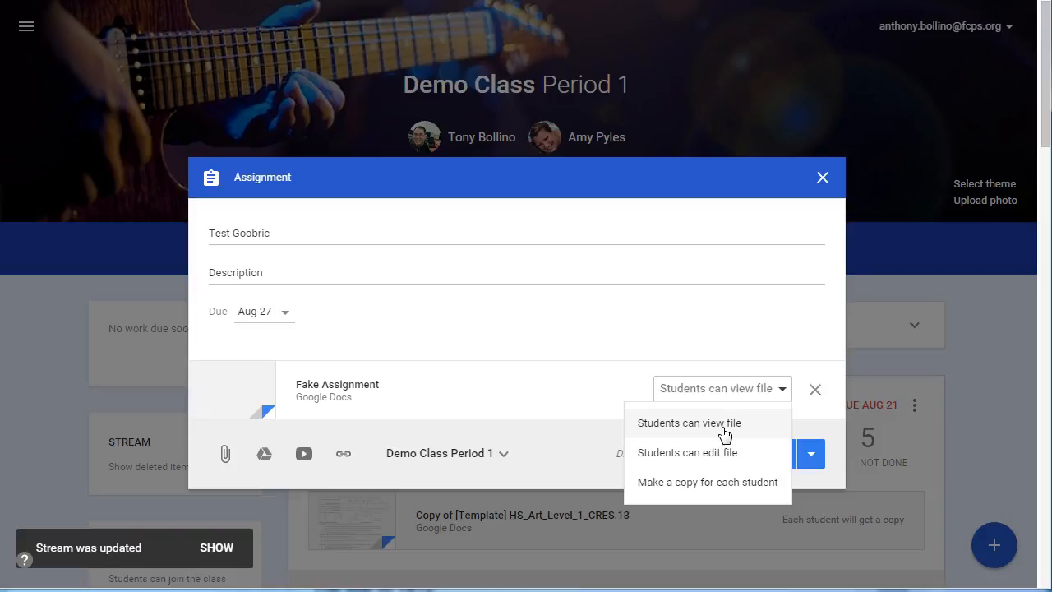
pyautogui.click(730, 485)
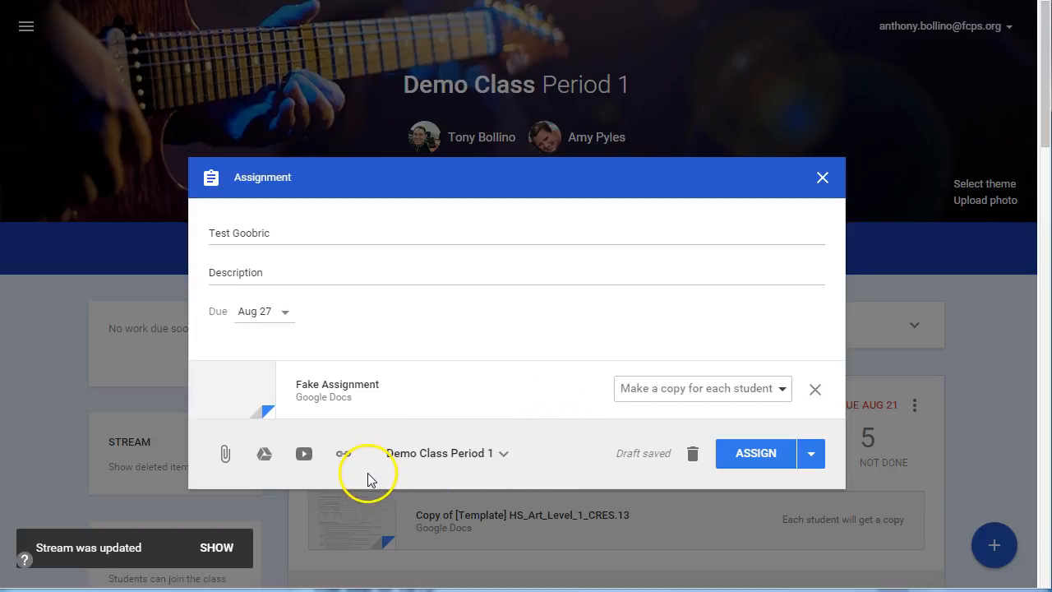
pyautogui.click(751, 458)
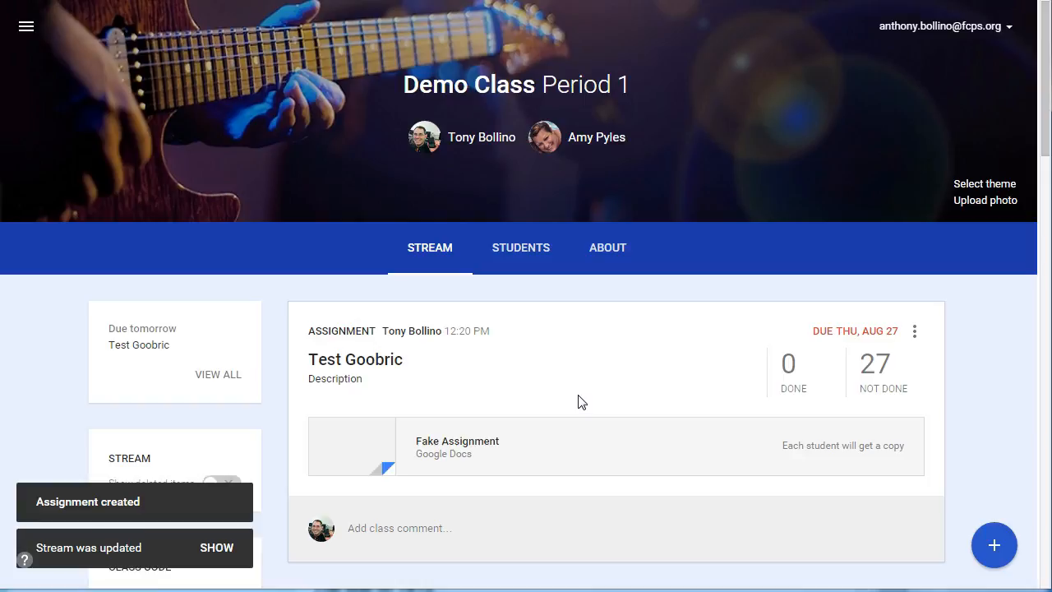
# Switch to the student's Classroom in Firefox, load the updated stream, and open the Test Goobric assignment's attached document.
pyautogui.hotkey('alt', 'Tab')
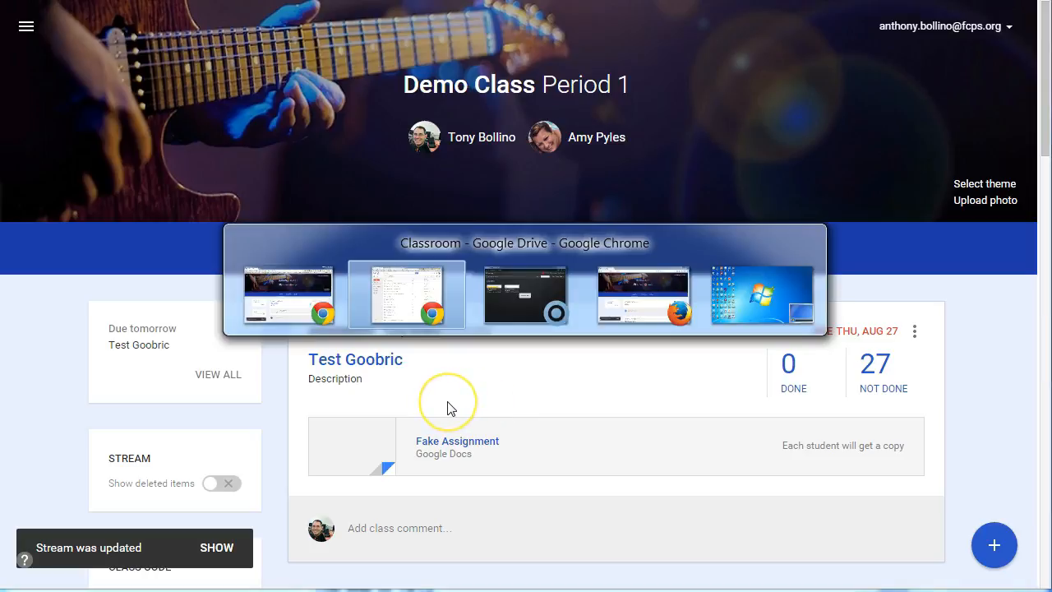
pyautogui.hotkey('alt', 'Tab')
pyautogui.hotkey('alt', 'Tab')
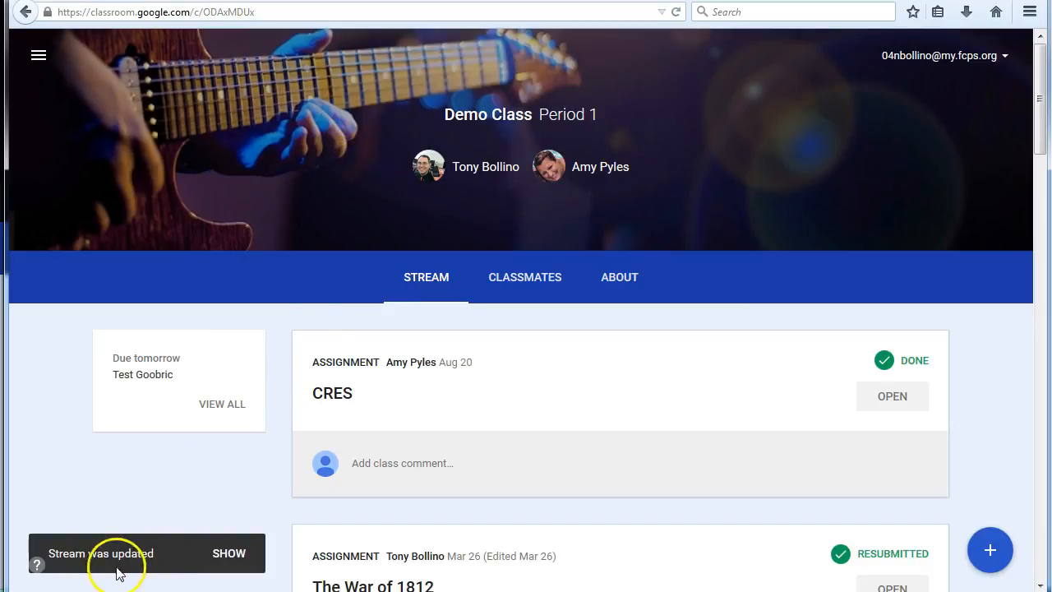
pyautogui.click(227, 554)
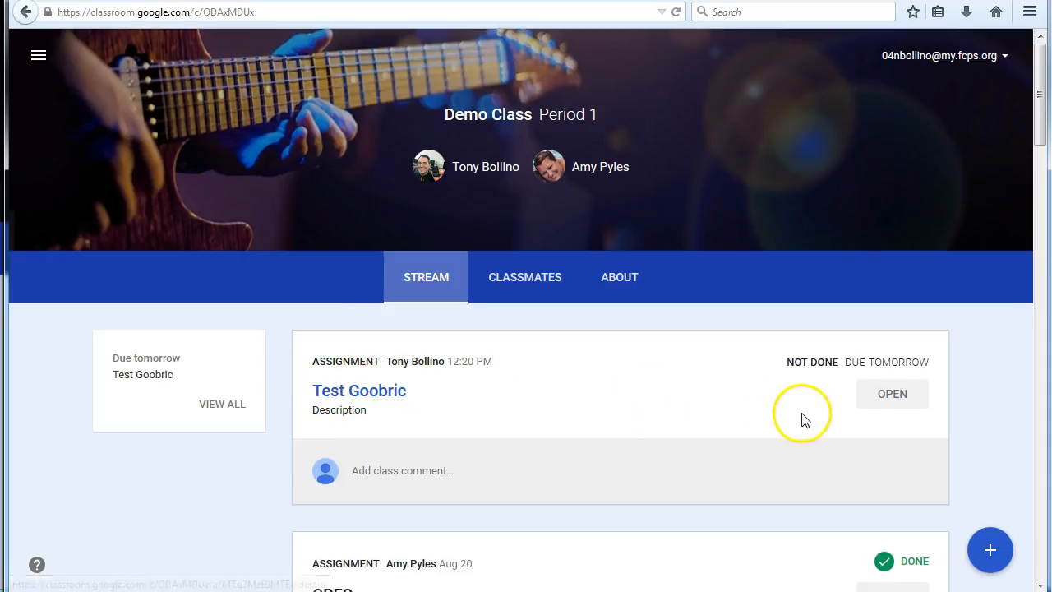
pyautogui.click(890, 402)
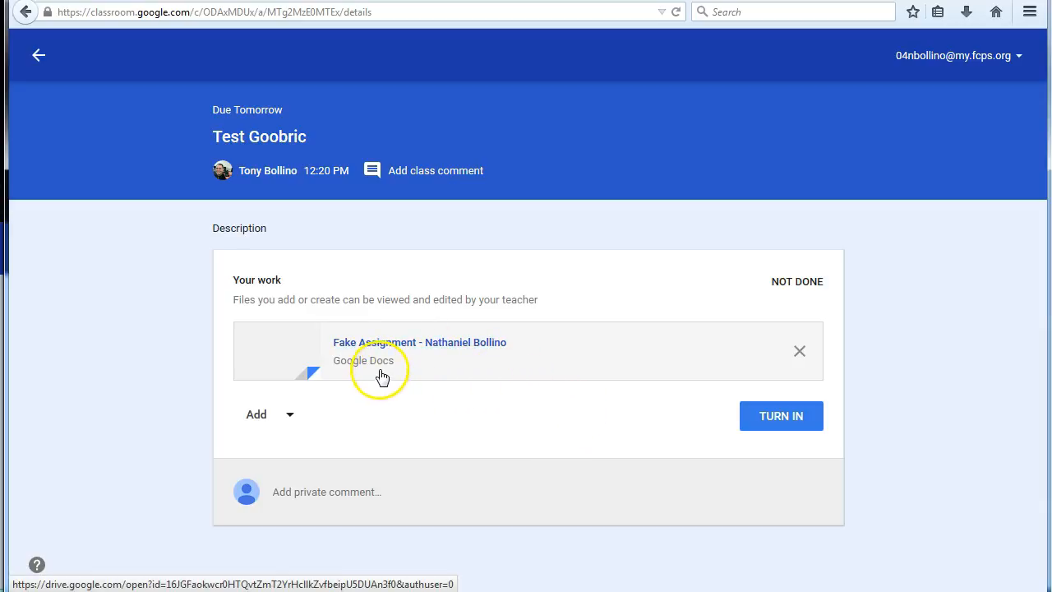
pyautogui.click(380, 339)
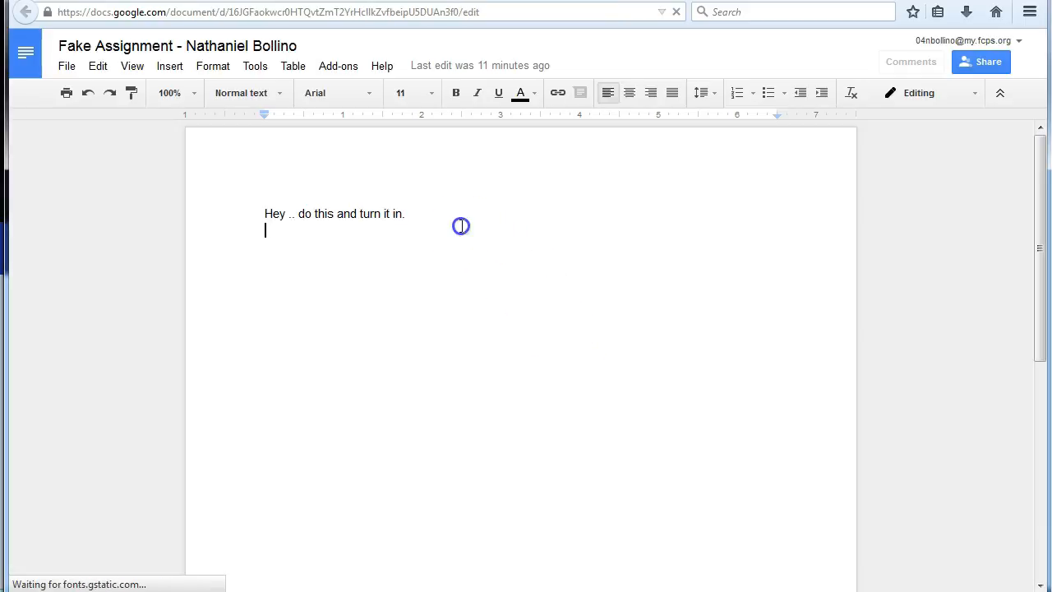
# Add "Here is my answer." below the document's instruction line and turn in the work for Test Goobric.
pyautogui.click(459, 226)
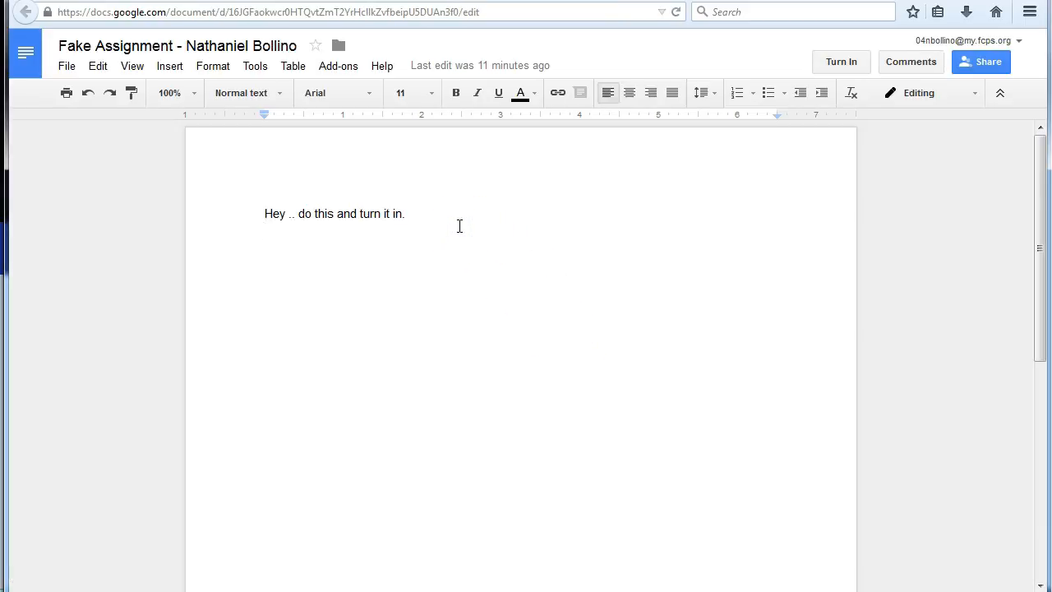
pyautogui.write('Here is my answer.')
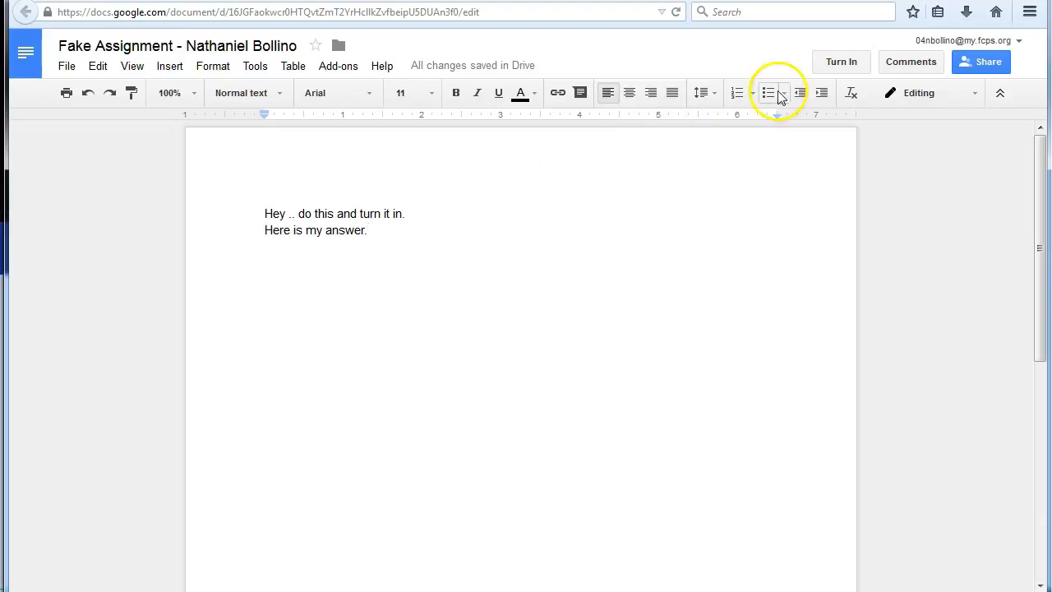
pyautogui.click(839, 66)
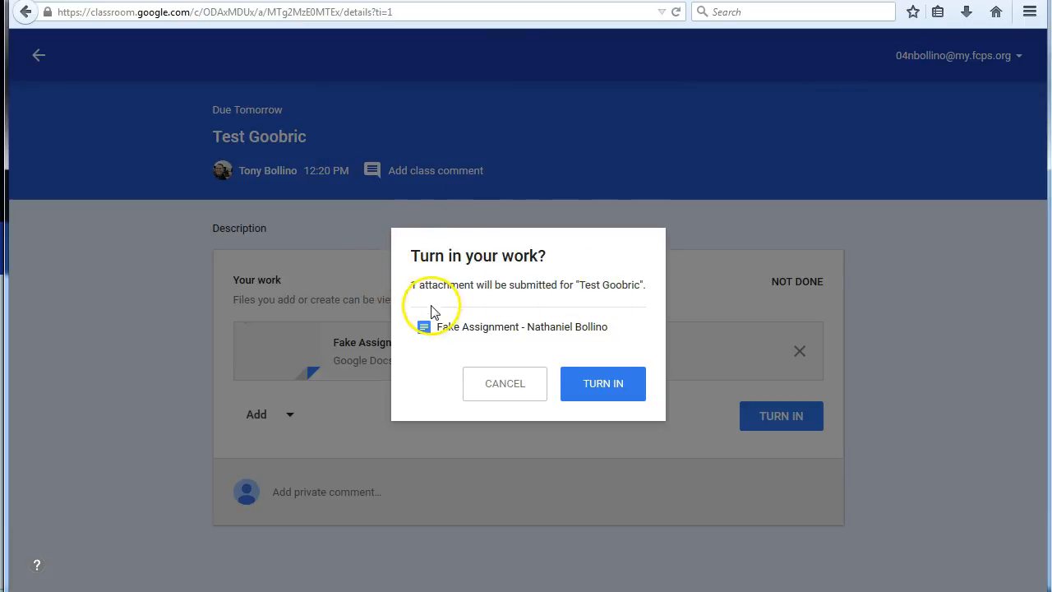
pyautogui.click(623, 389)
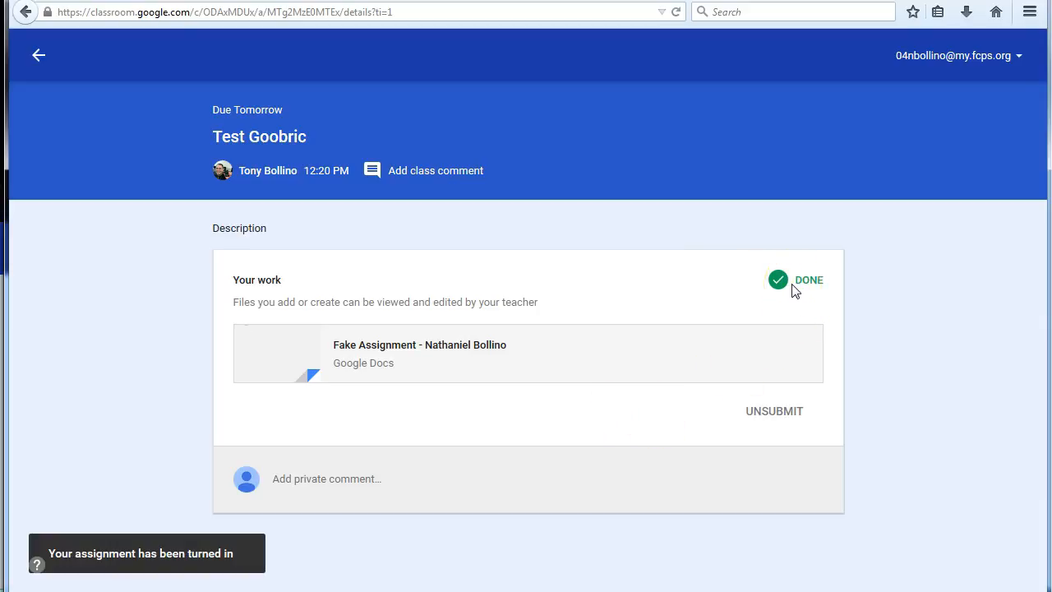
# Switch back to the teacher's Classroom in Chrome and review the student submissions for Test Goobric.
pyautogui.hotkey('alt', 'Tab')
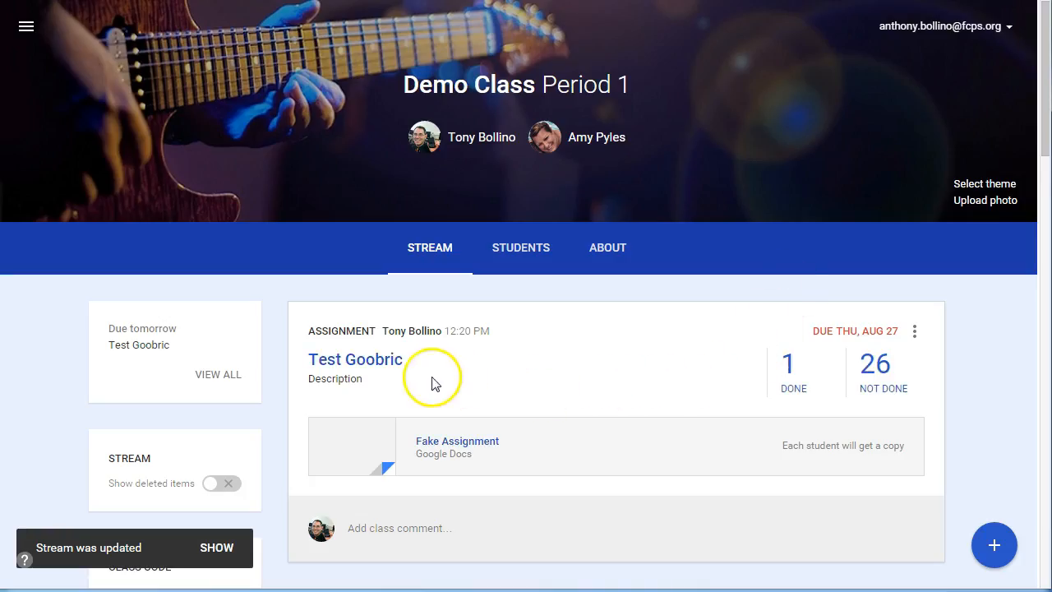
pyautogui.click(358, 361)
pyautogui.moveTo(1042, 189); pyautogui.dragTo(1036, 440)
pyautogui.scroll(3, 1017, 311)
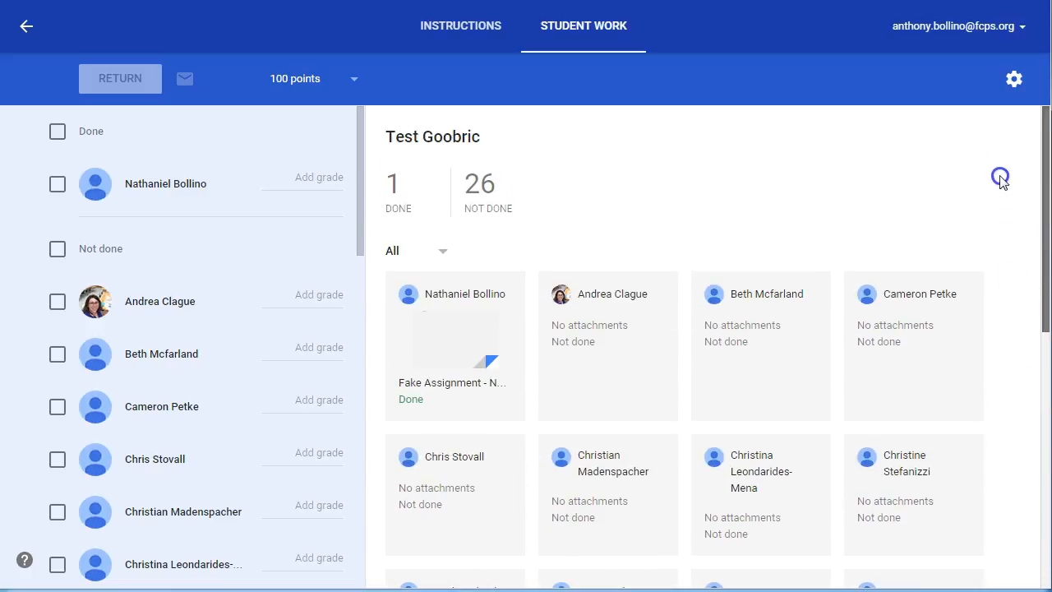
pyautogui.moveTo(358, 171); pyautogui.dragTo(348, 132)
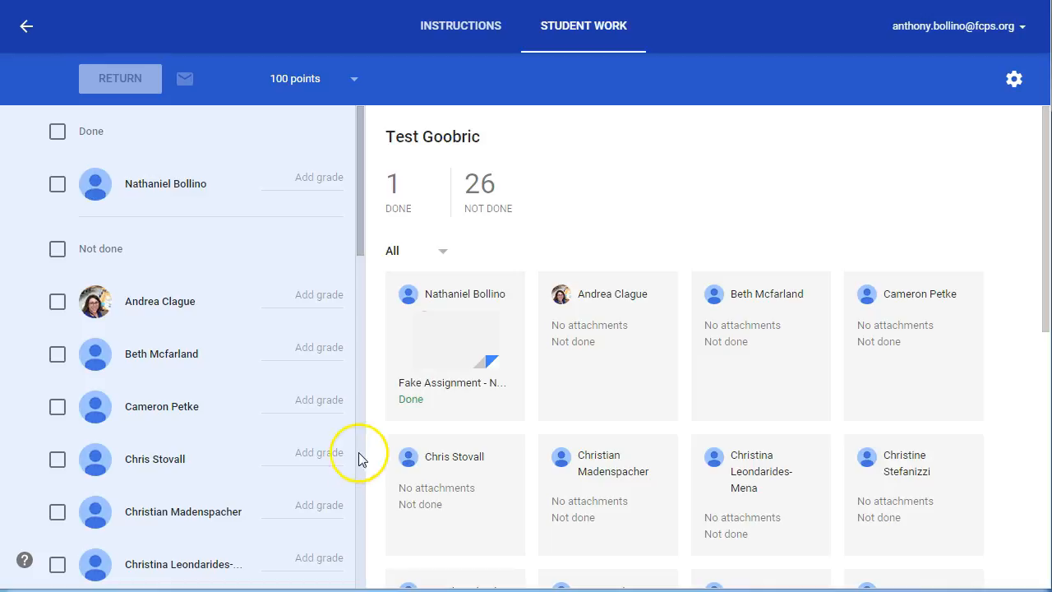
# Return to the class page, open the Demo Class Period 1 Google Drive folder, and look through its assignment folders.
pyautogui.click(27, 30)
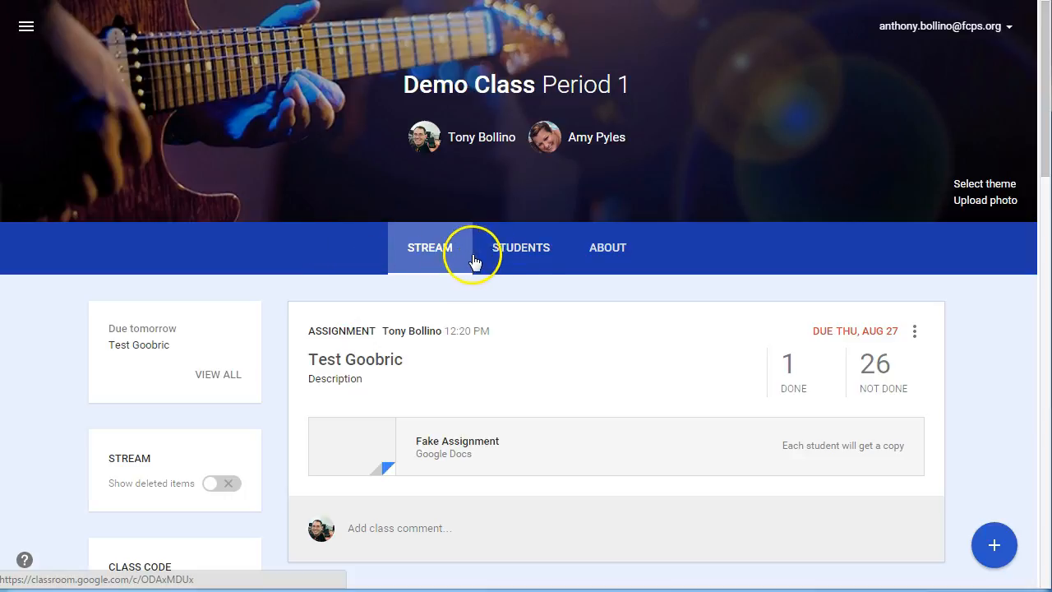
pyautogui.click(607, 255)
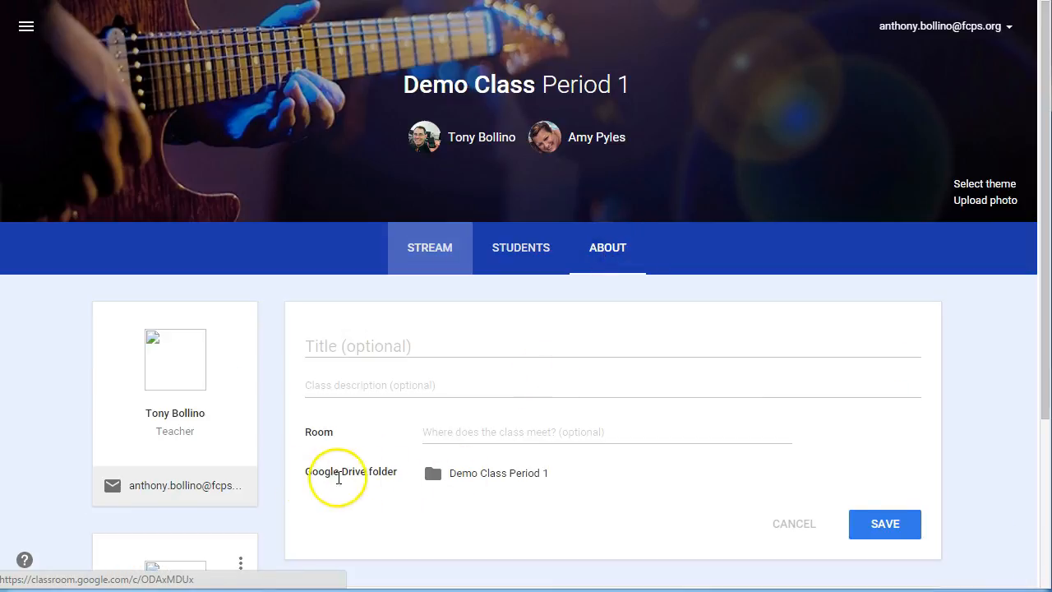
pyautogui.click(471, 477)
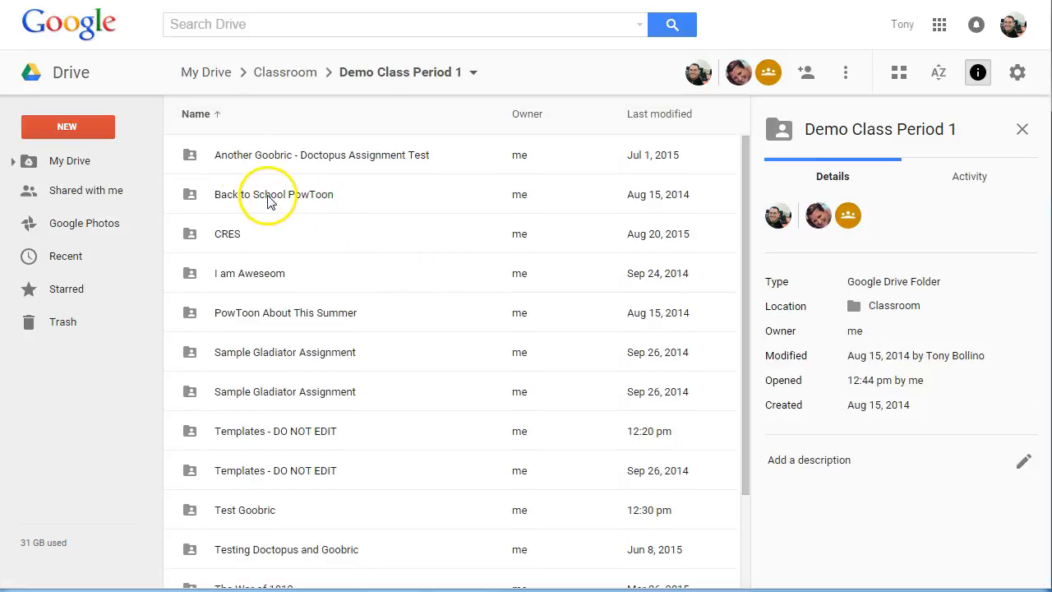
pyautogui.scroll(-3, 265, 211)
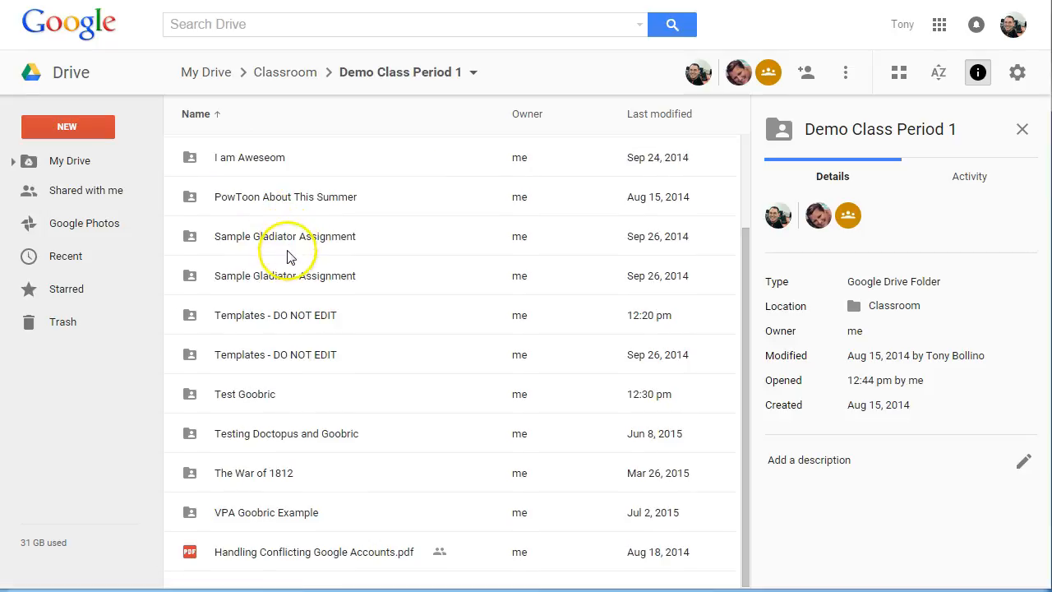
pyautogui.scroll(3, 284, 257)
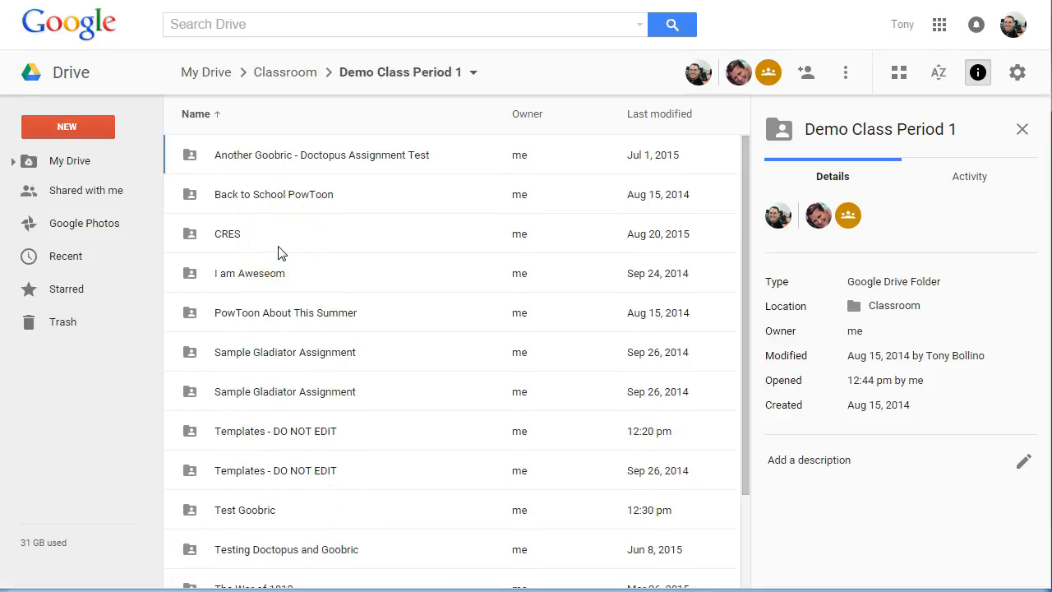
# Open the Test Goobric folder and create a Google Sheets spreadsheet in it, accepting the folder's sharing permissions.
pyautogui.doubleClick(280, 510)
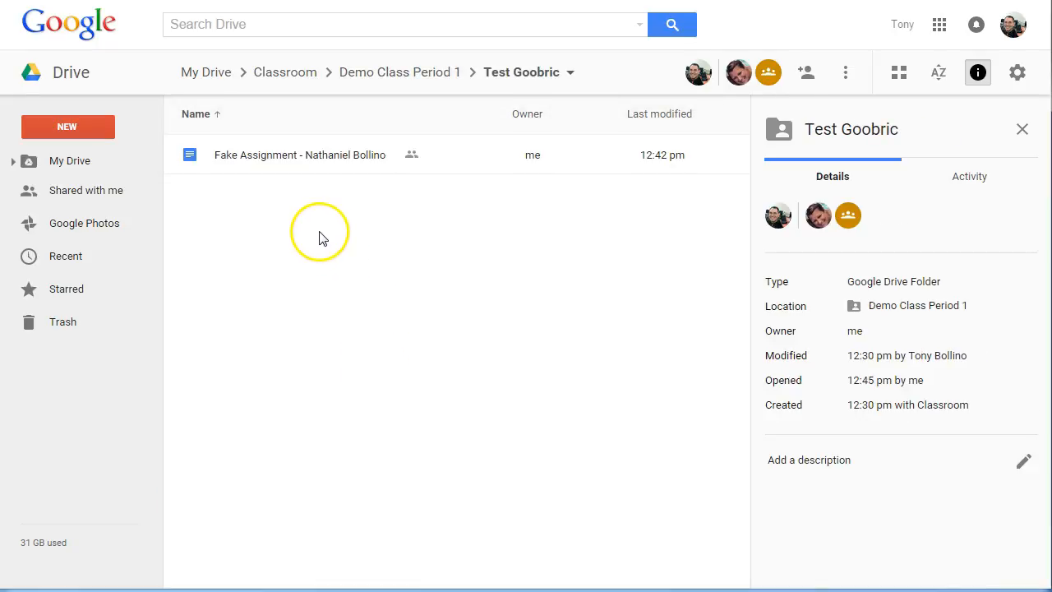
pyautogui.click(100, 125)
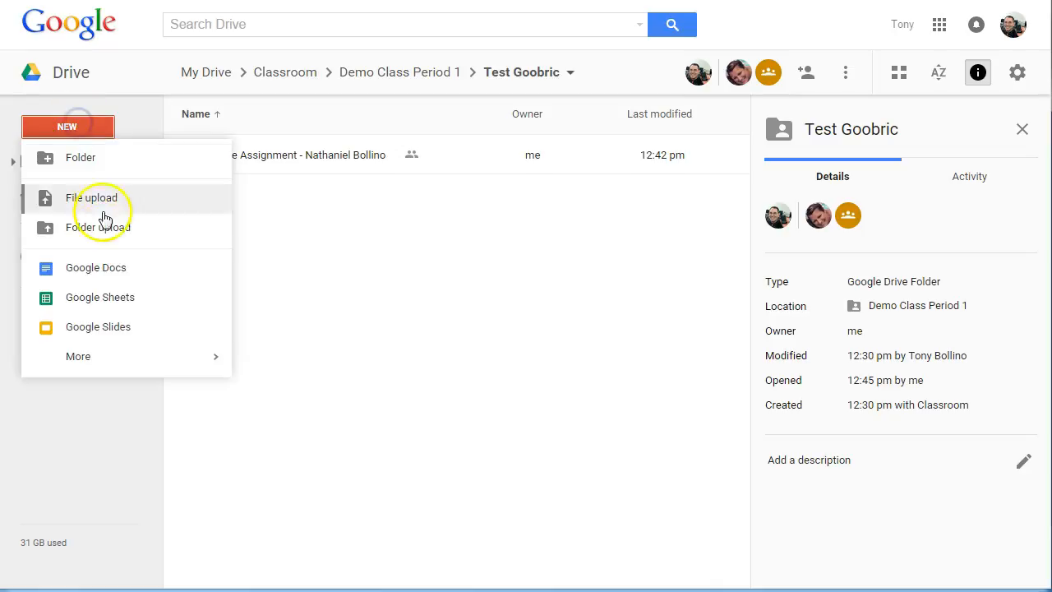
pyautogui.click(112, 306)
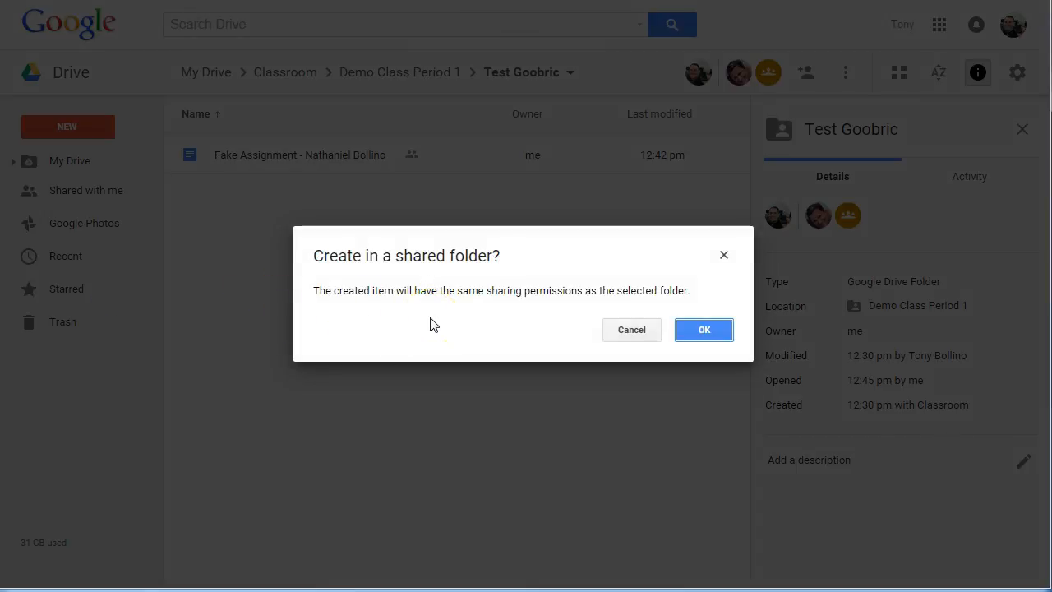
pyautogui.click(705, 329)
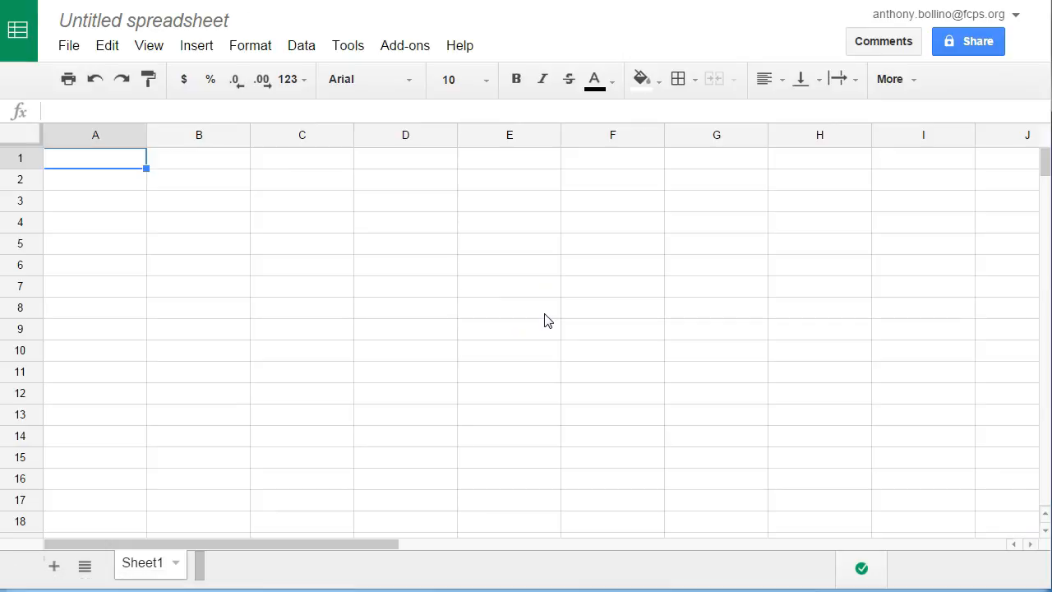
# Browse the add-ons available for the spreadsheet and search them for Doctopus.
pyautogui.click(427, 47)
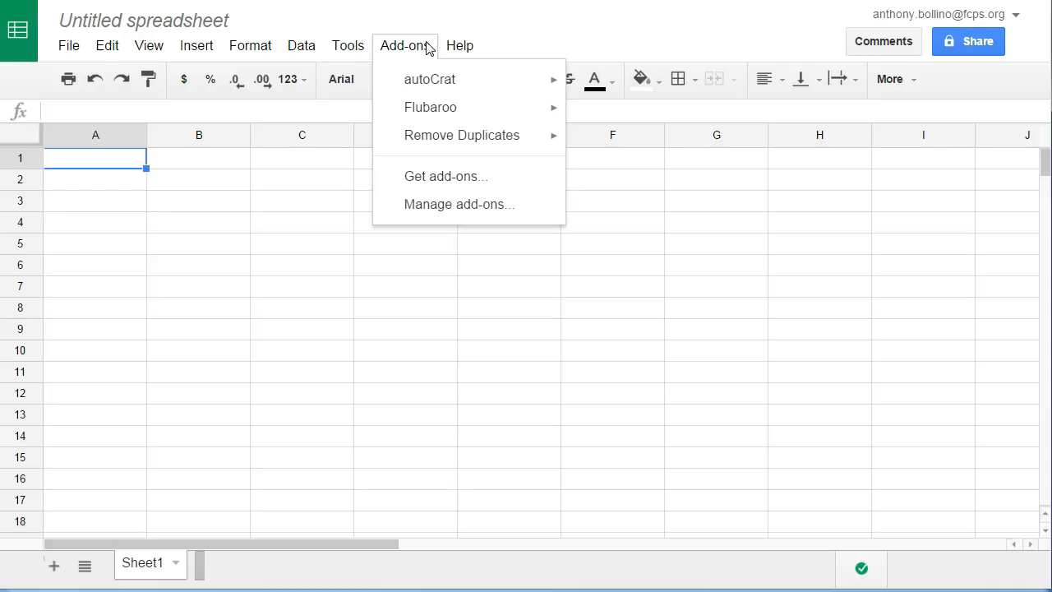
pyautogui.click(443, 191)
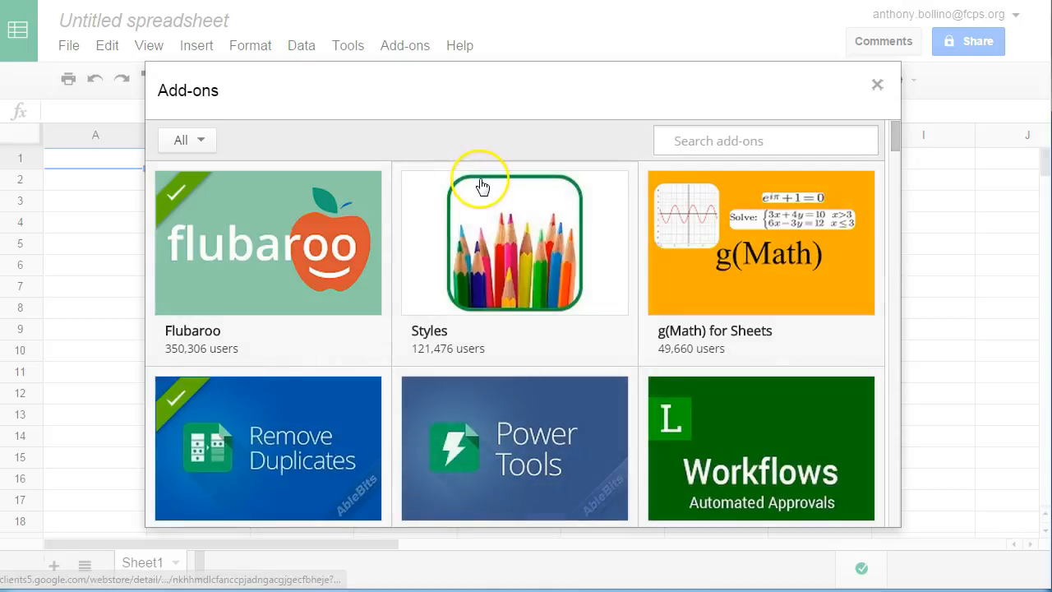
pyautogui.moveTo(482, 185)
pyautogui.write('Dpc')
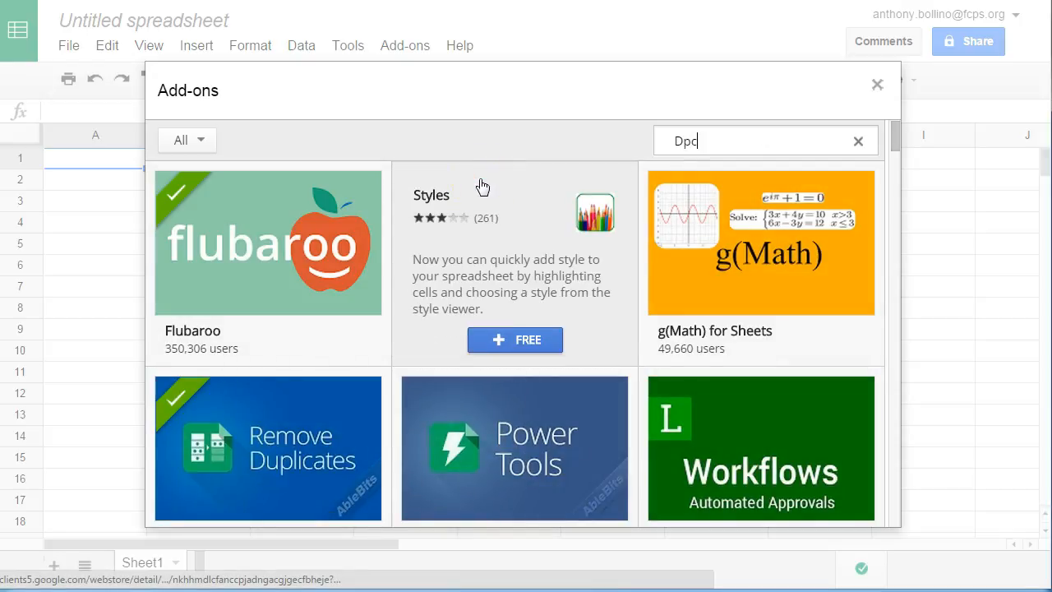
pyautogui.press('BackSpace')
pyautogui.press('BackSpace')
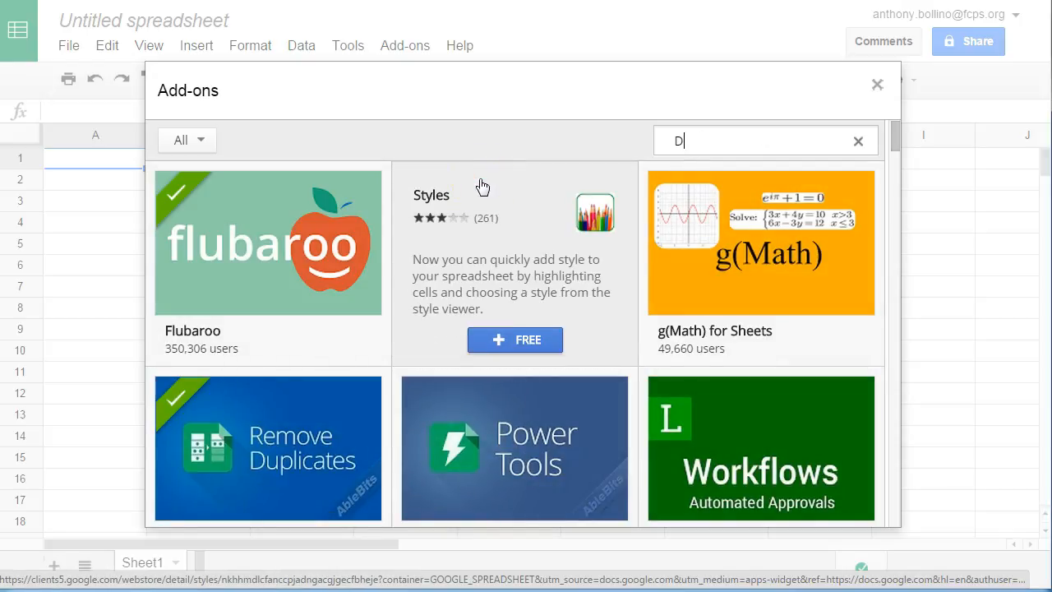
pyautogui.press('Return')
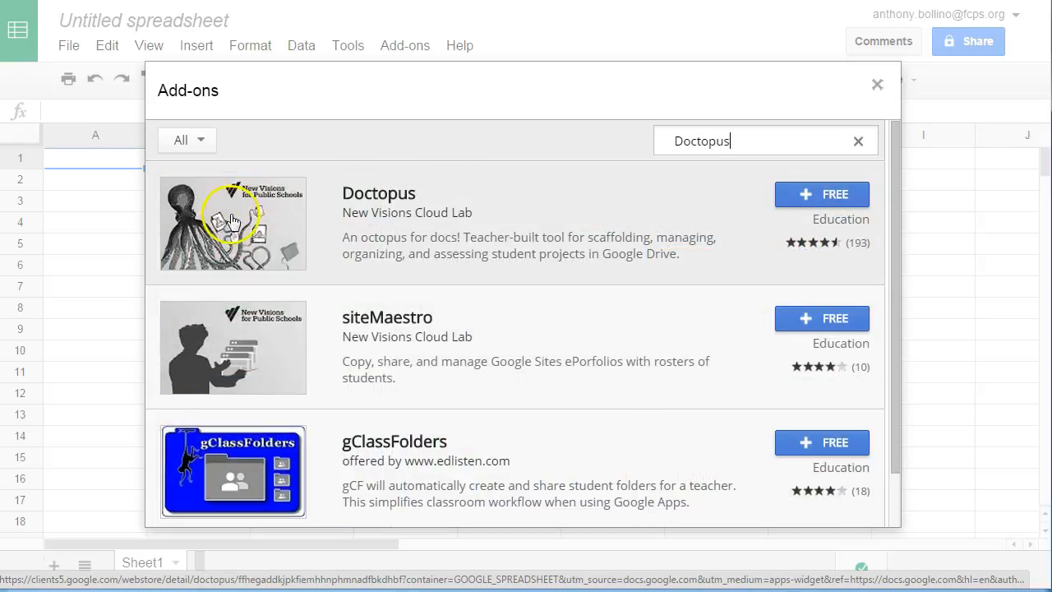
# Install the free Doctopus add-on and accept all of its requested account permissions.
pyautogui.click(801, 197)
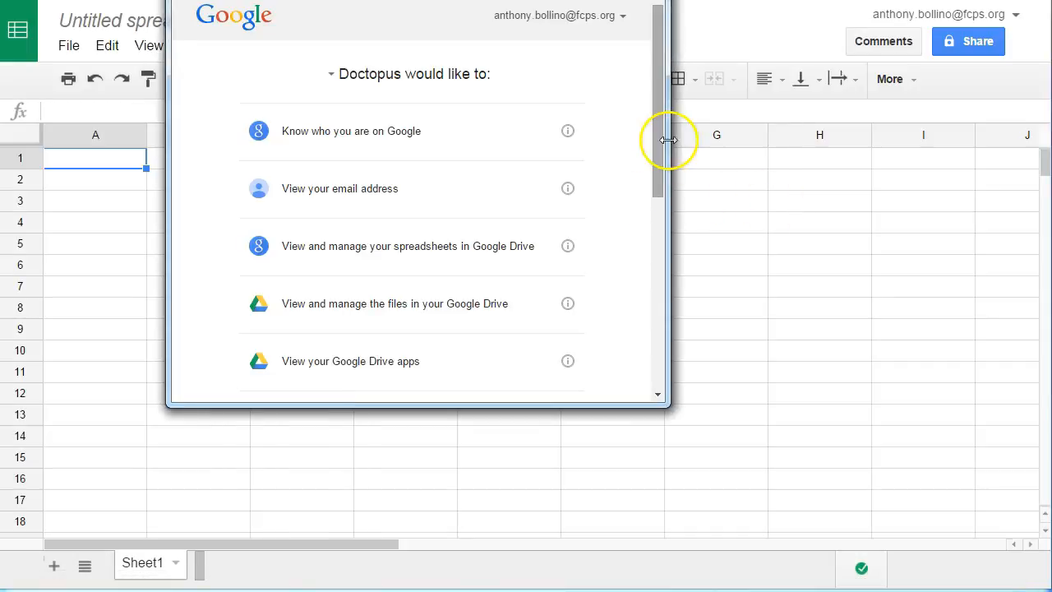
pyautogui.moveTo(658, 129); pyautogui.dragTo(655, 336)
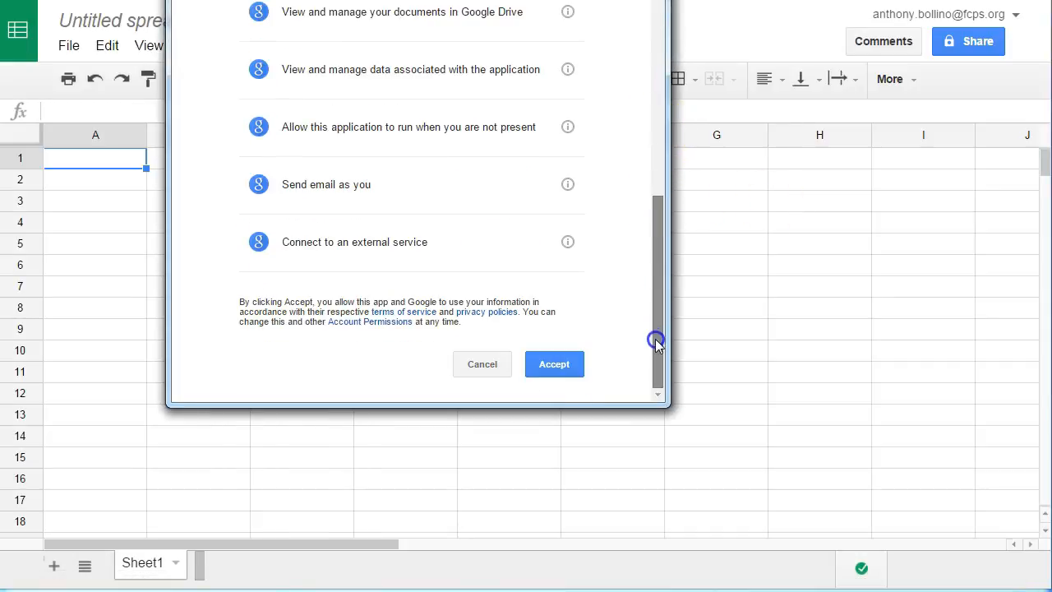
pyautogui.click(553, 367)
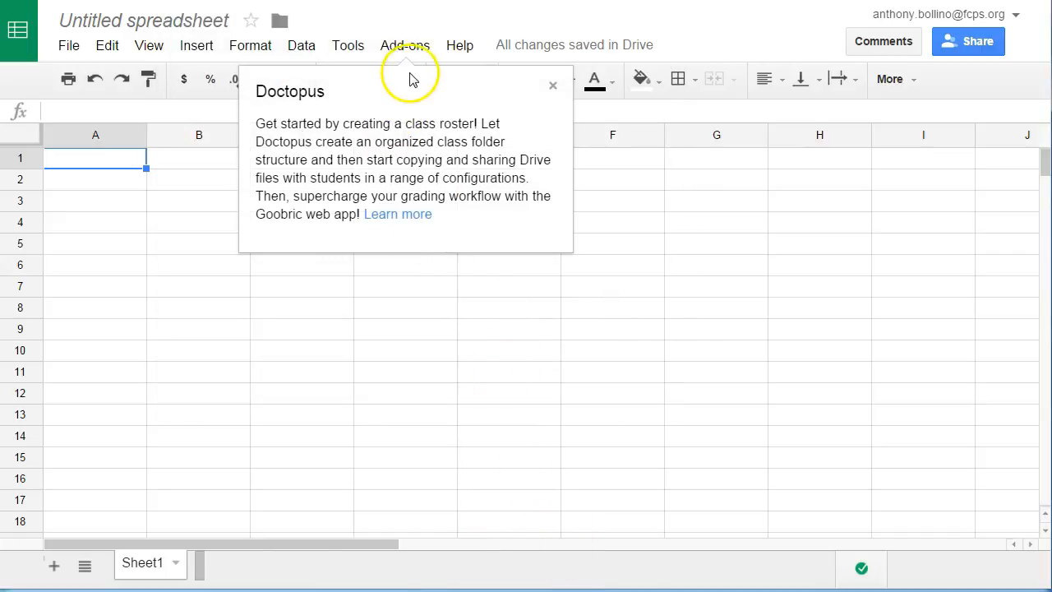
# Start Doctopus setup at Step 1: Choose roster(s) and select Ingest Google CR assignment as the roster source.
pyautogui.click(410, 46)
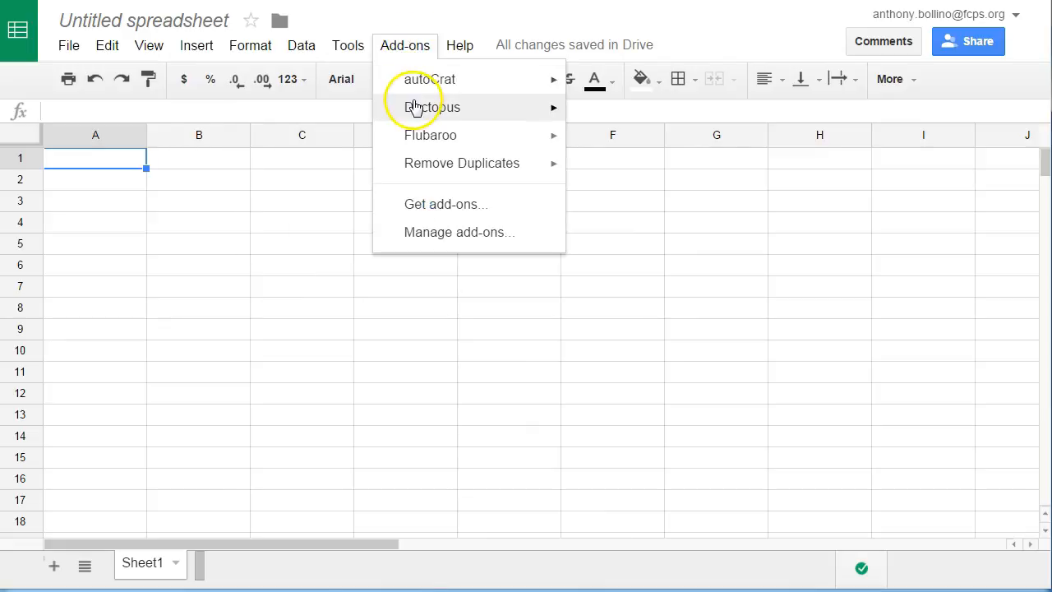
pyautogui.moveTo(415, 108)
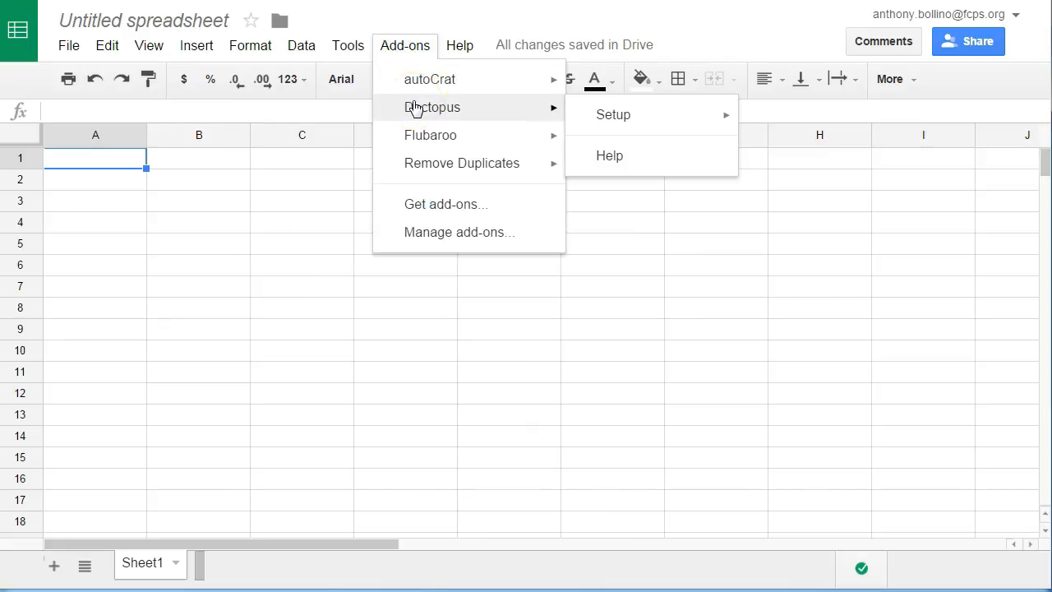
pyautogui.click(510, 110)
pyautogui.click(611, 116)
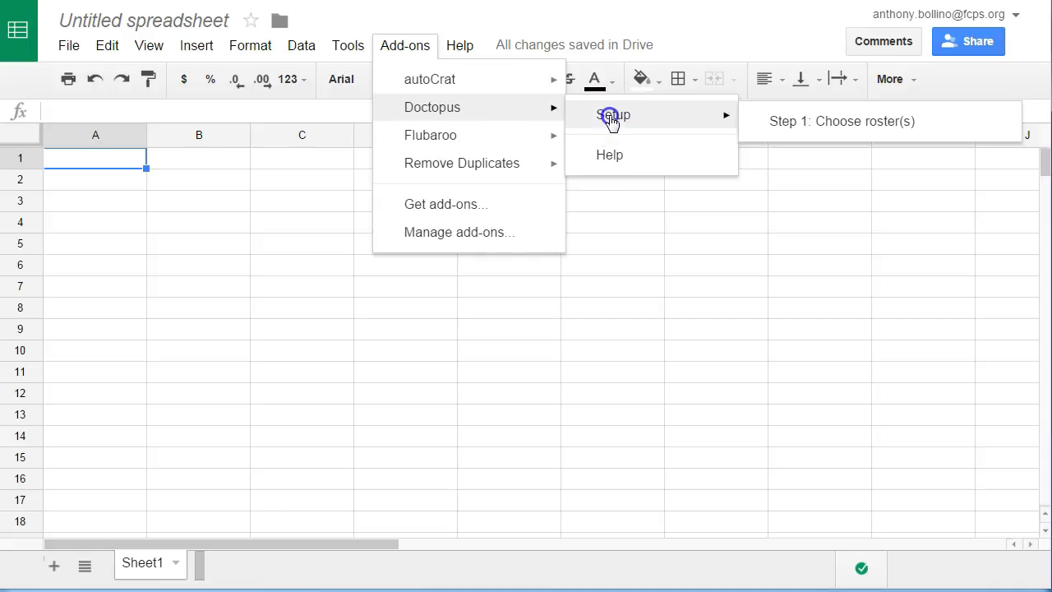
pyautogui.click(803, 125)
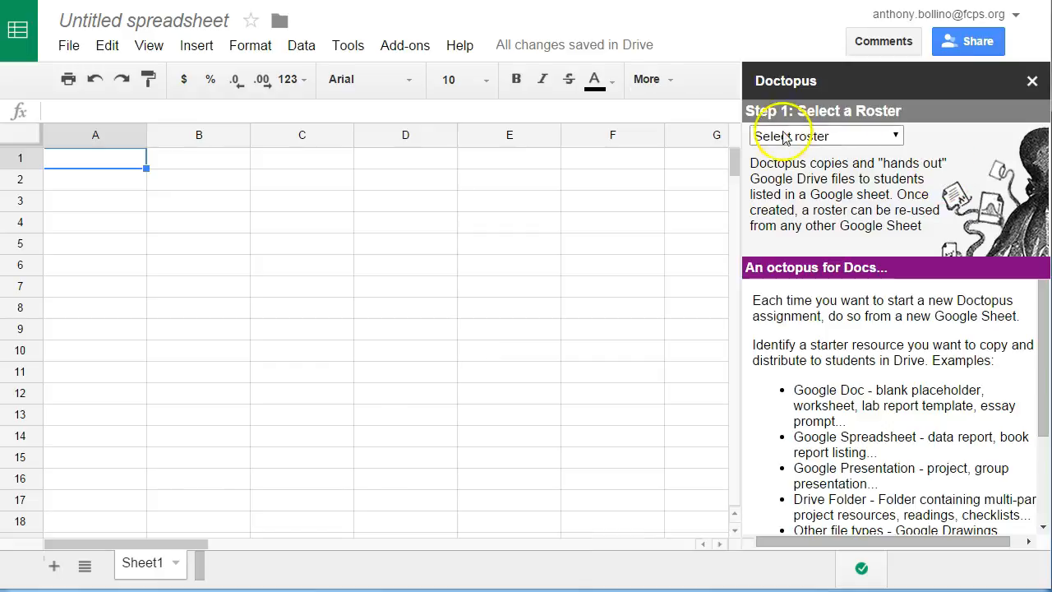
pyautogui.click(859, 138)
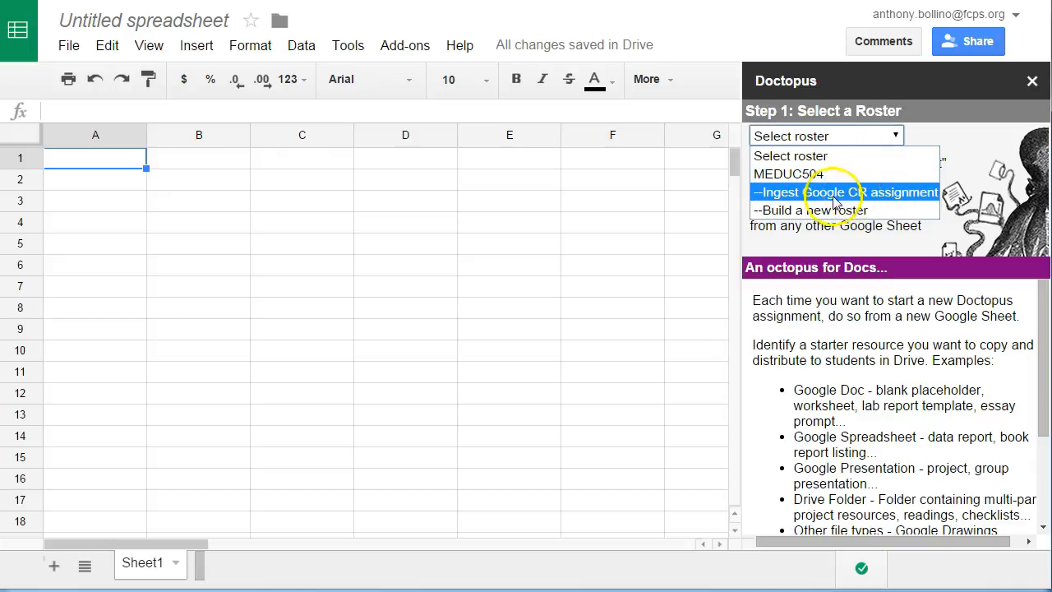
pyautogui.click(866, 197)
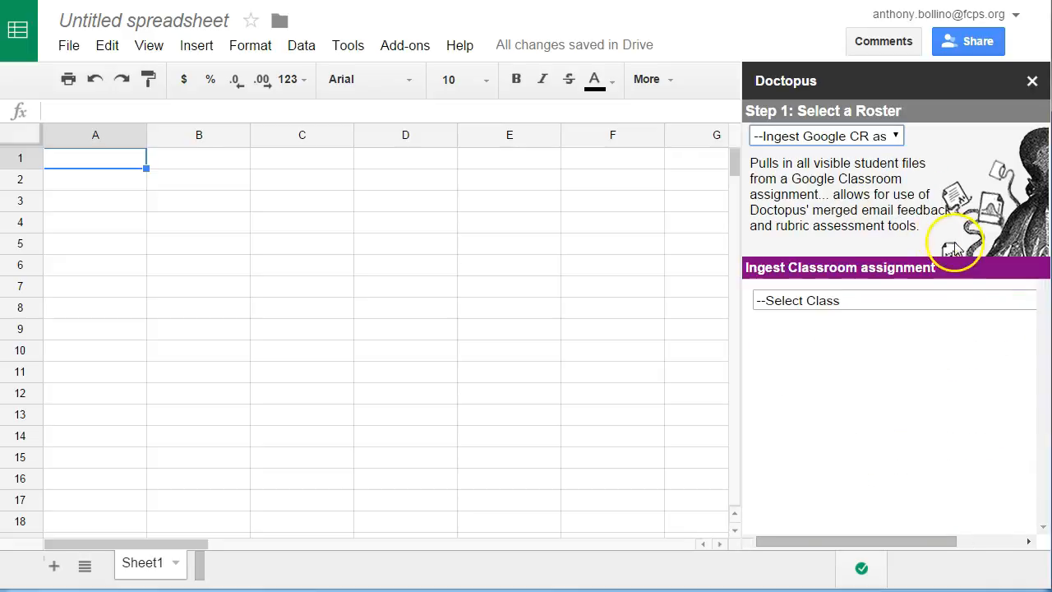
# Ingest the Test Goobric assignment from Demo Class Period 1 and look over the columns of the ingested sheet.
pyautogui.click(901, 302)
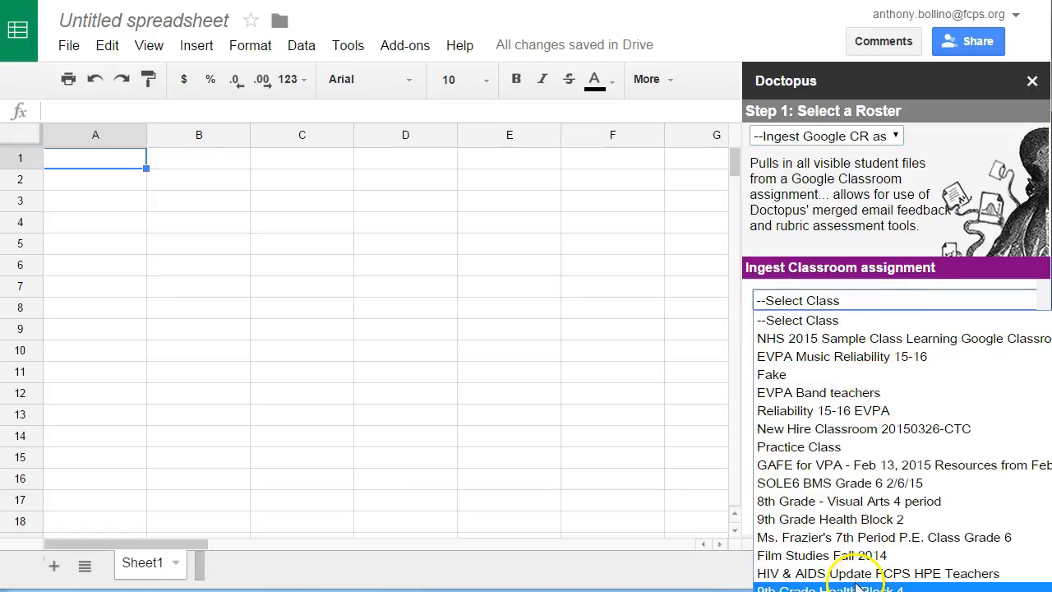
pyautogui.click(860, 552)
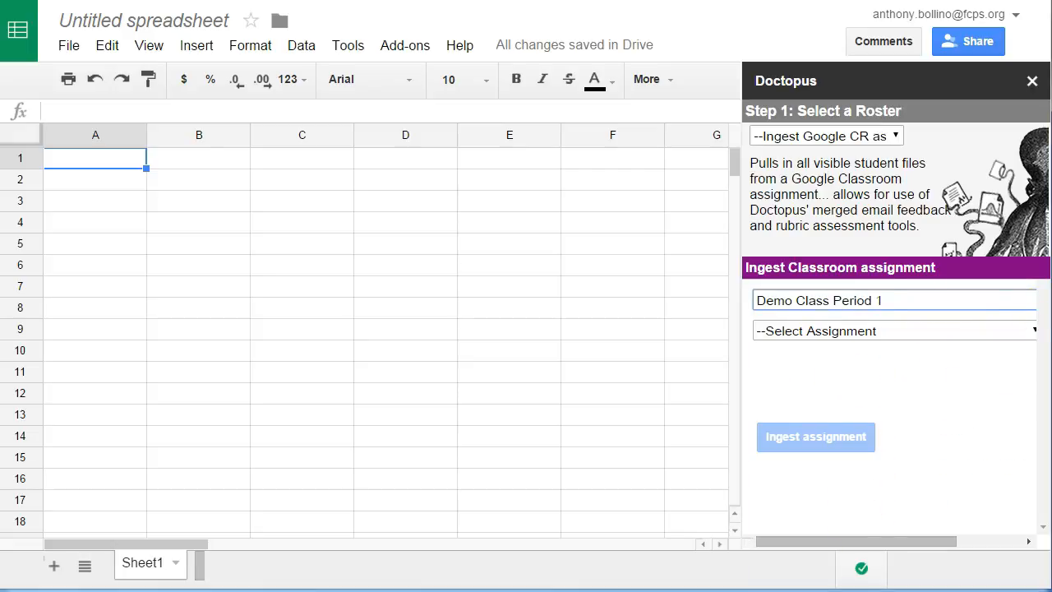
pyautogui.click(931, 333)
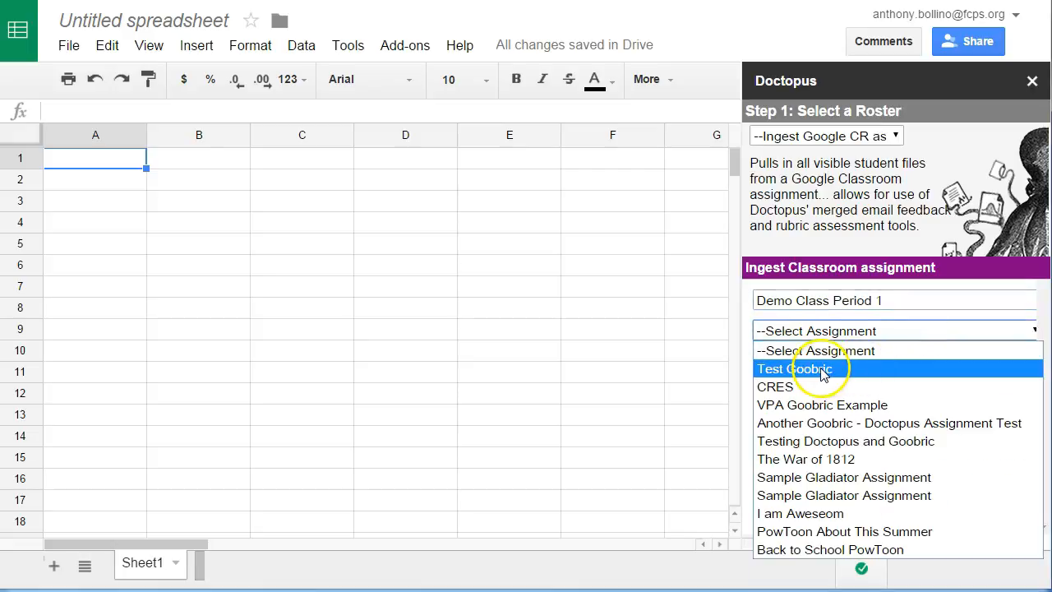
pyautogui.click(846, 367)
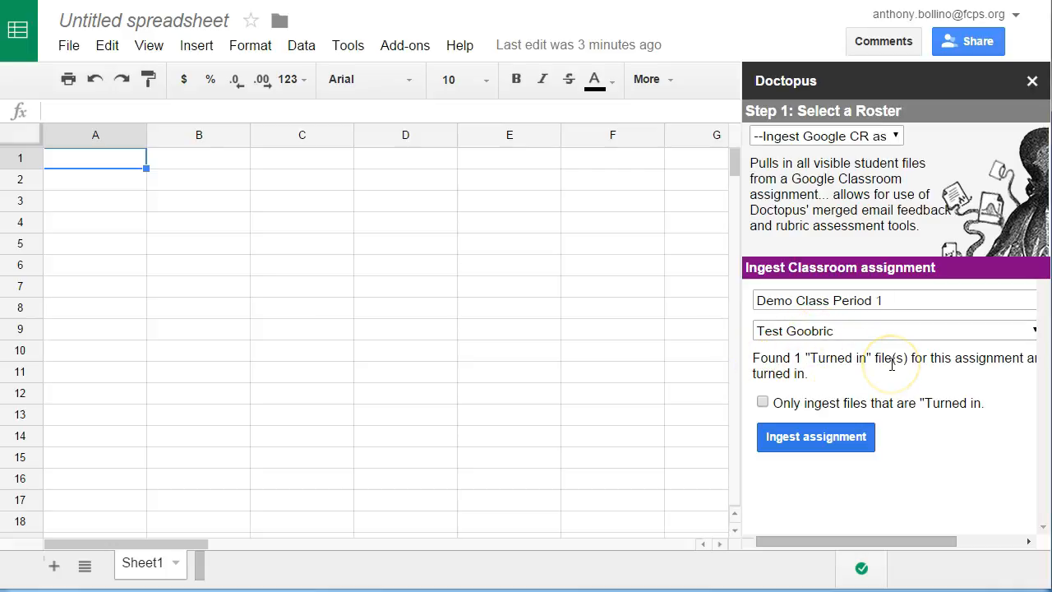
pyautogui.click(801, 444)
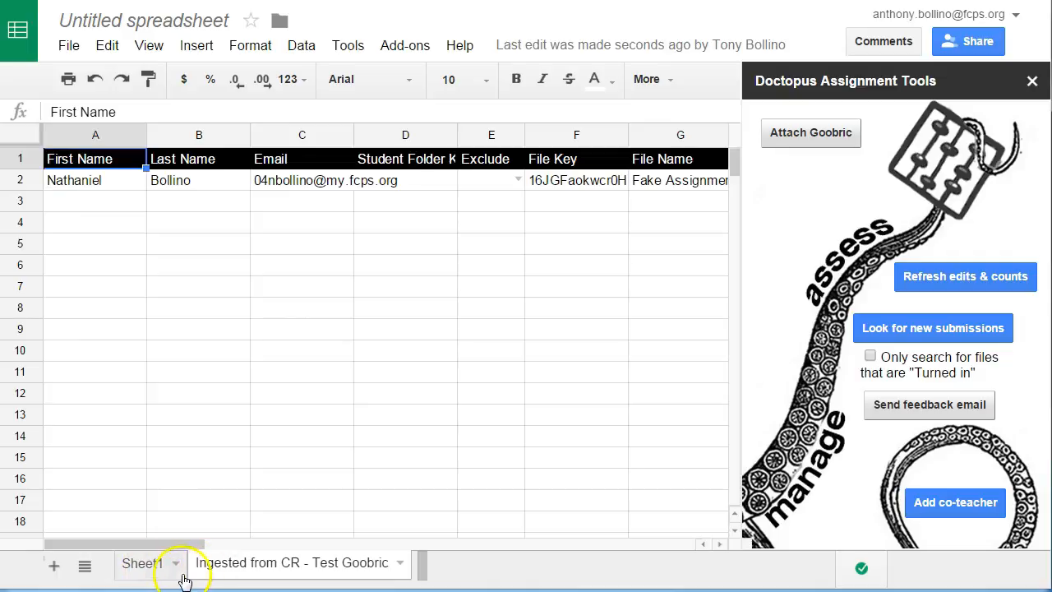
pyautogui.moveTo(176, 544); pyautogui.dragTo(285, 545)
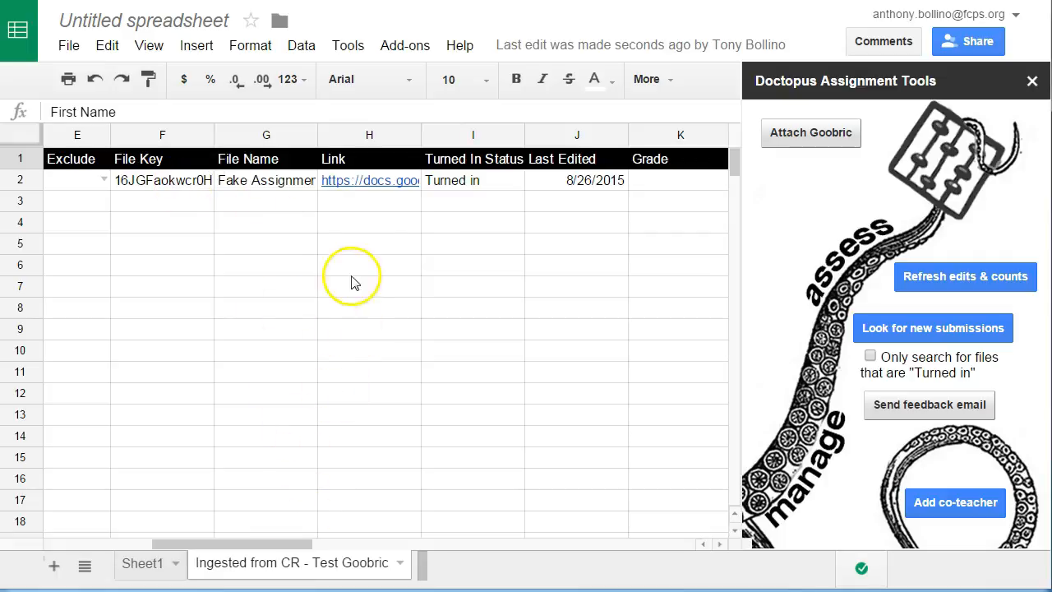
pyautogui.moveTo(353, 190)
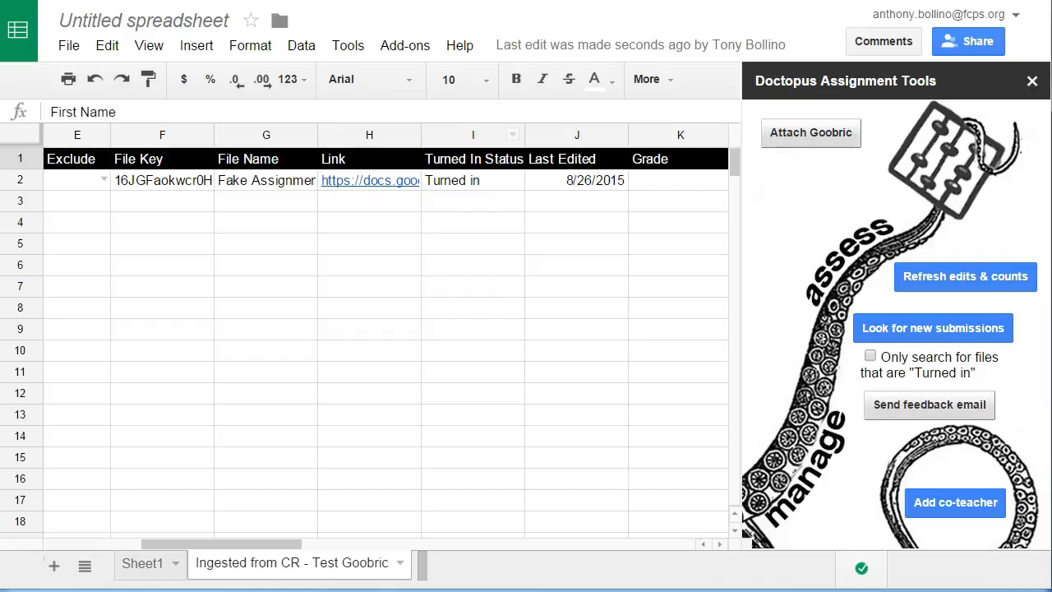
# Switch to the My Drive browser tab, search the web for "chrome store" and open the Chrome Web Store.
pyautogui.click(552, 1)
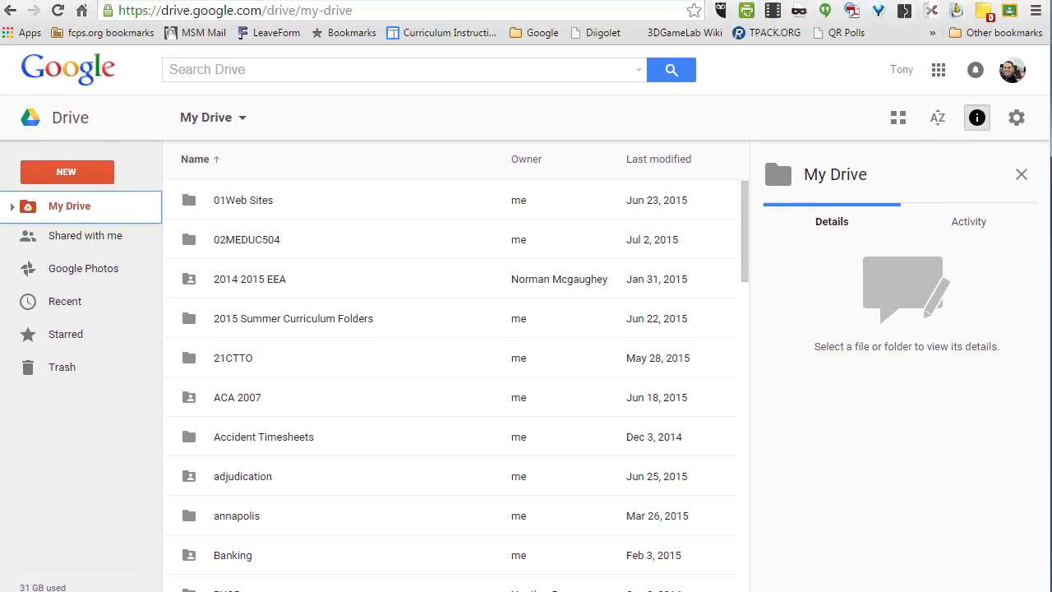
pyautogui.moveTo(366, 23); pyautogui.dragTo(95, 23)
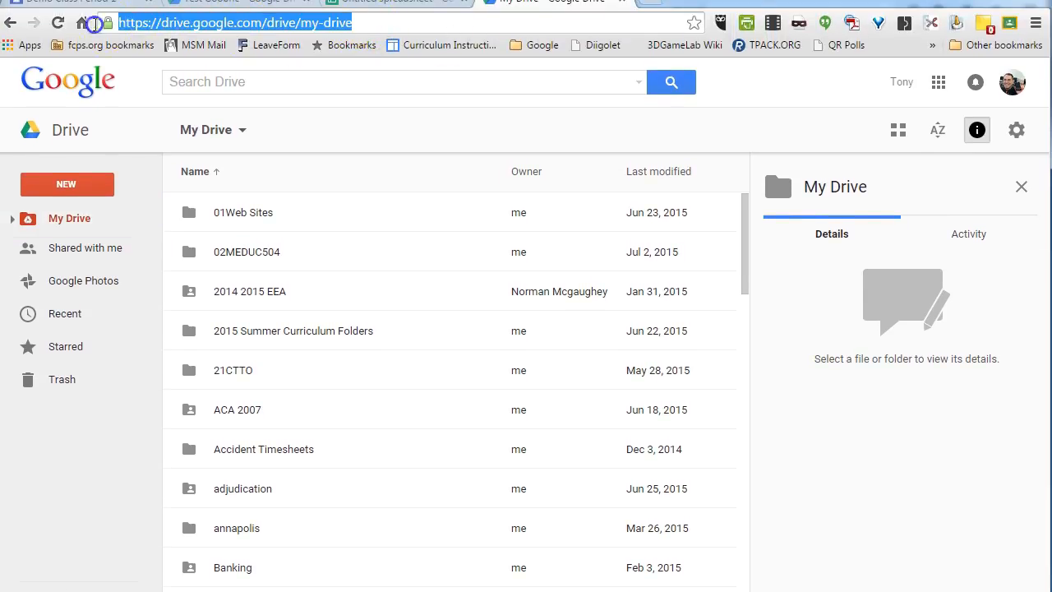
pyautogui.write('chro')
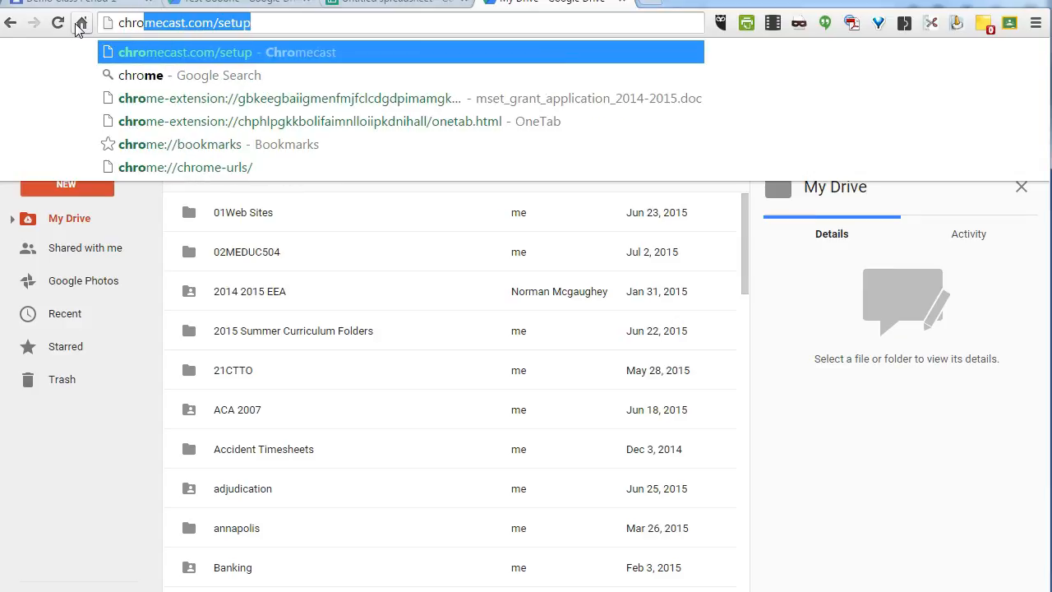
pyautogui.write('me store')
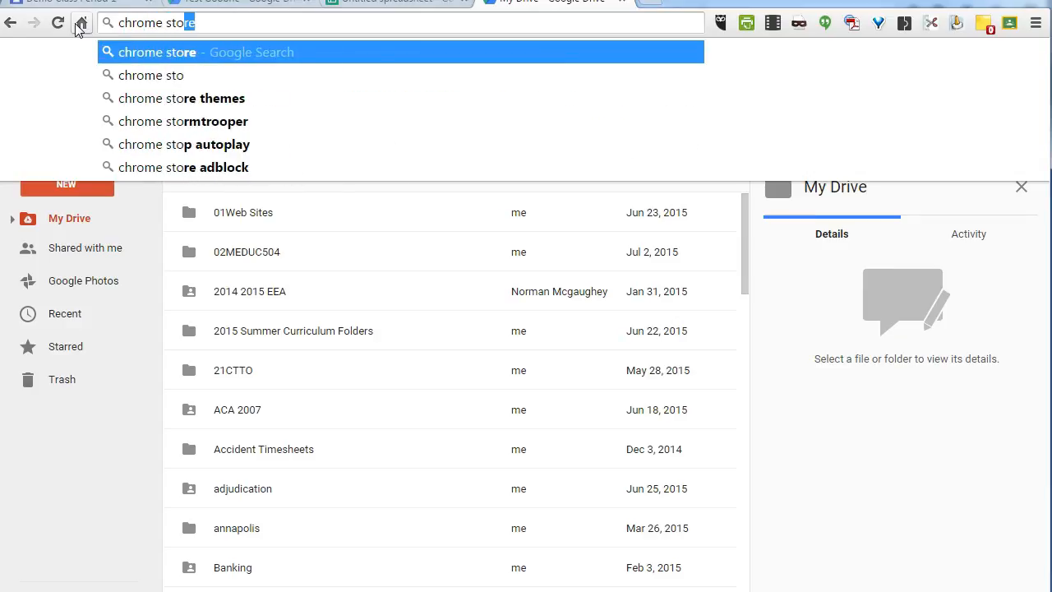
pyautogui.press('Return')
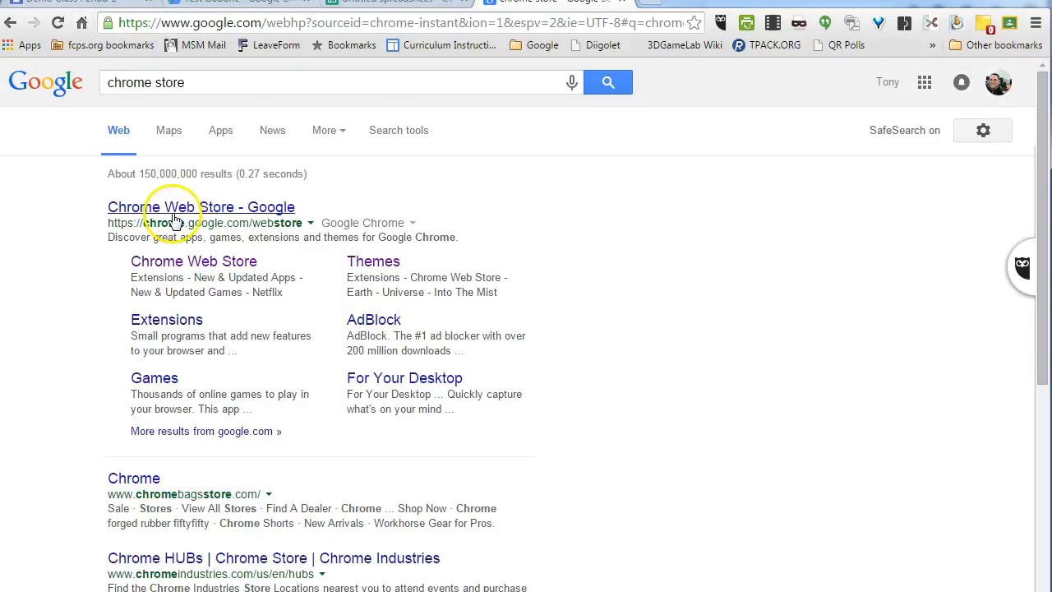
pyautogui.click(209, 205)
# Search the store for Goobric and add the Goobric Web App Launcher extension to Chrome, confirming its permissions.
pyautogui.click(115, 107)
pyautogui.write('Goob')
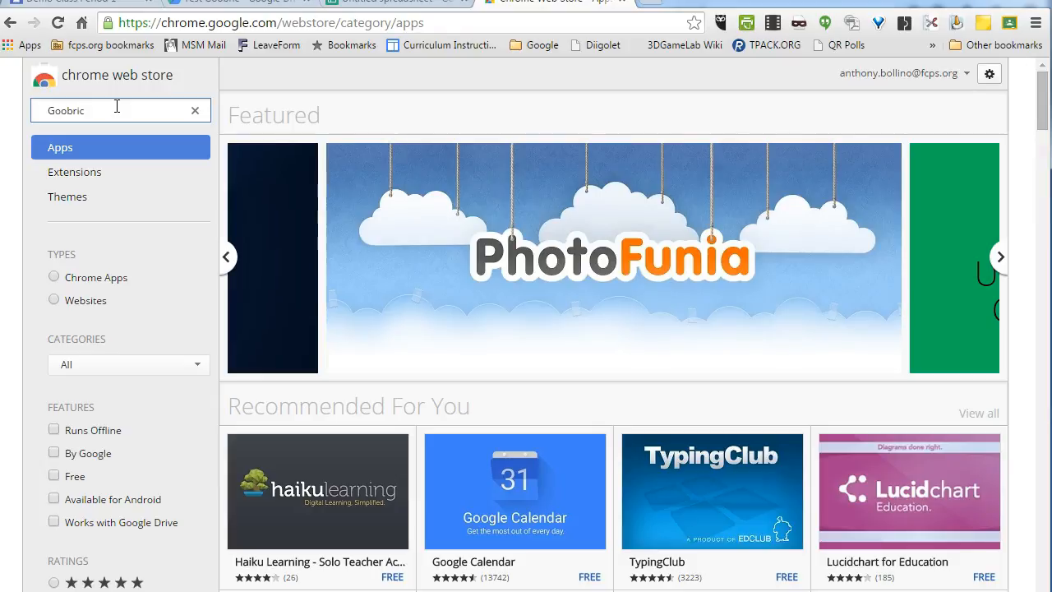
pyautogui.write('ric')
pyautogui.press('Return')
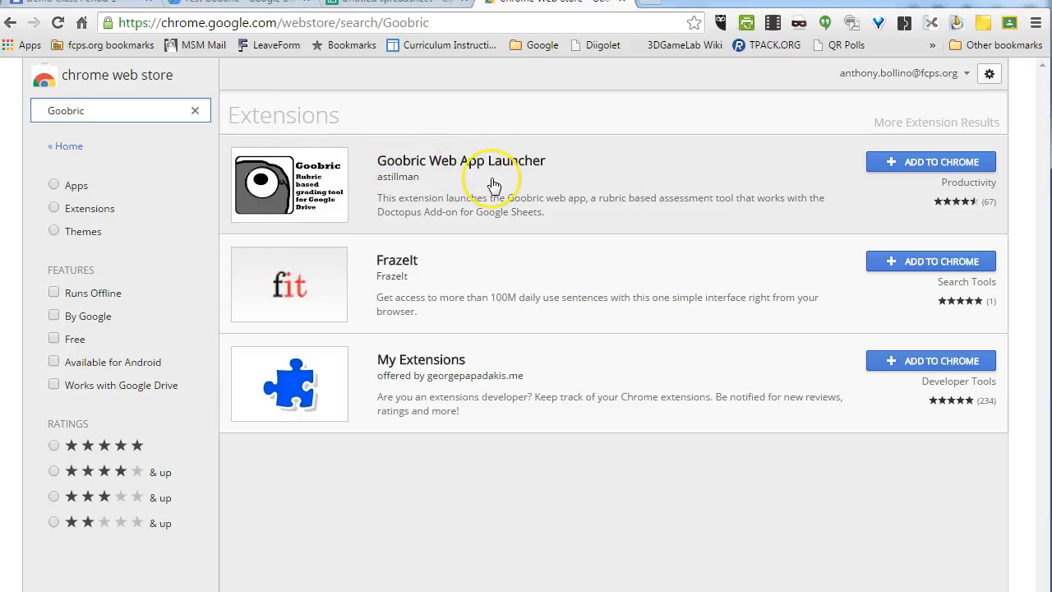
pyautogui.click(911, 158)
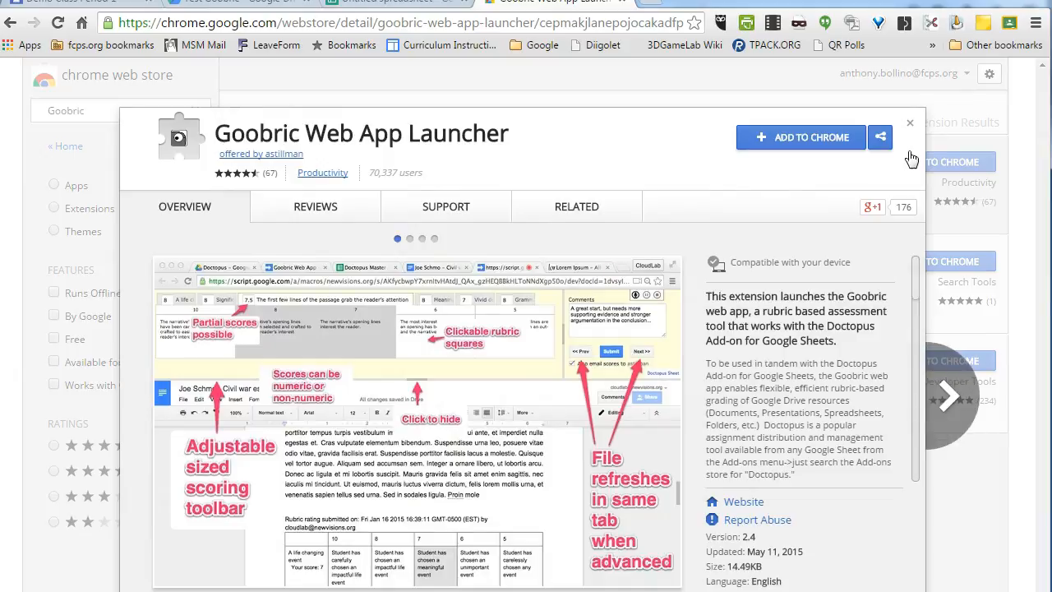
pyautogui.click(790, 146)
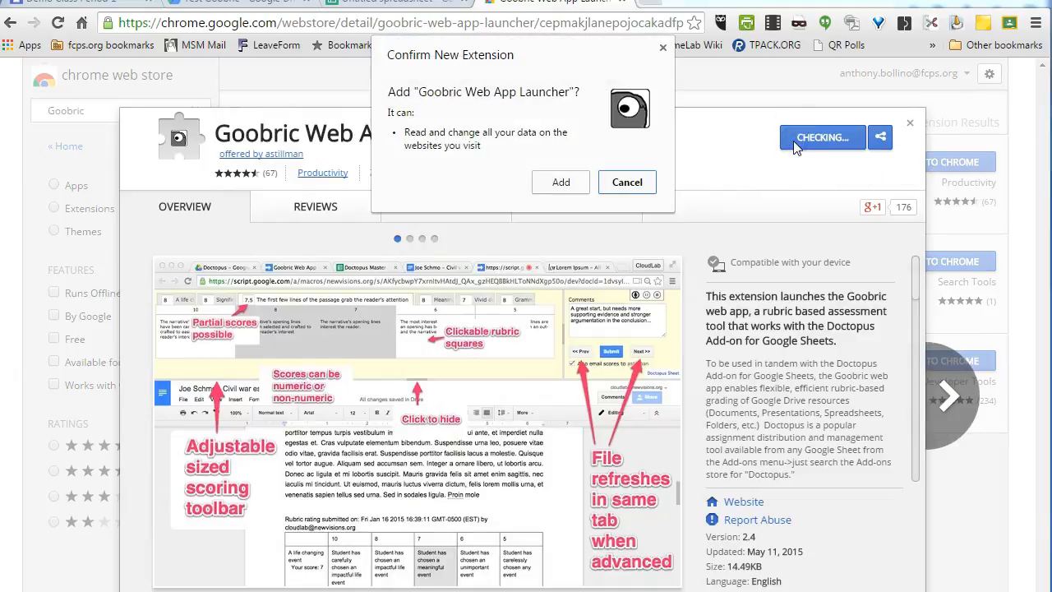
pyautogui.click(544, 182)
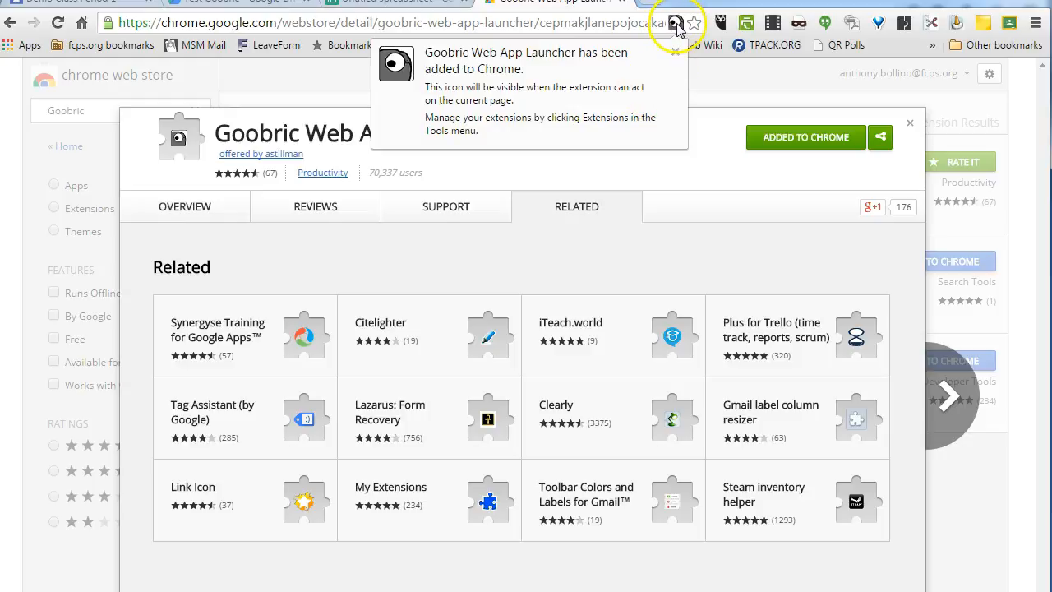
# Close the Chrome Web Store page, reload the spreadsheet and reopen the Doctopus add-on.
pyautogui.click(622, 5)
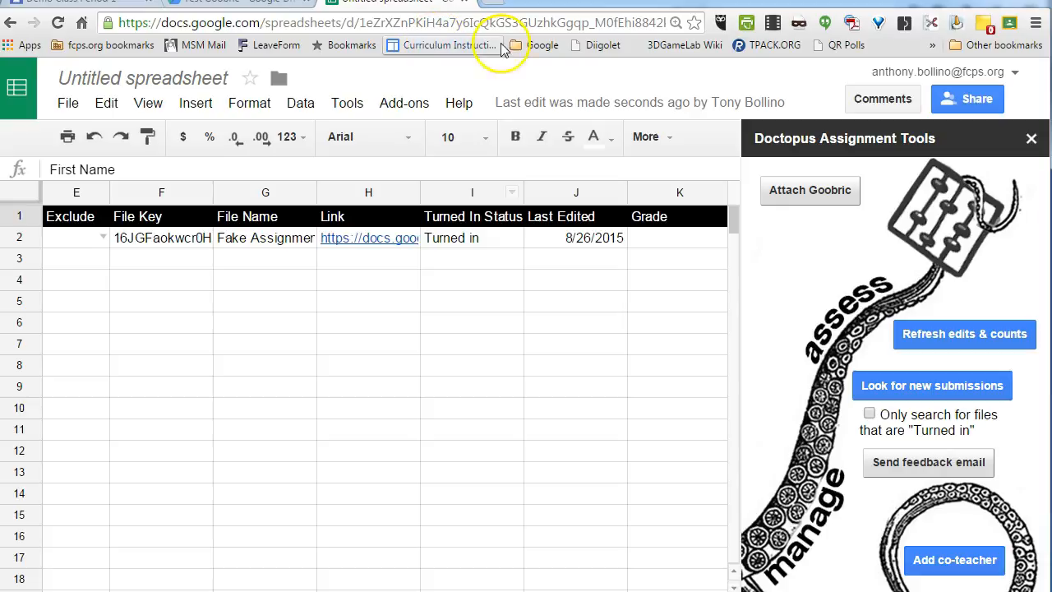
pyautogui.click(58, 23)
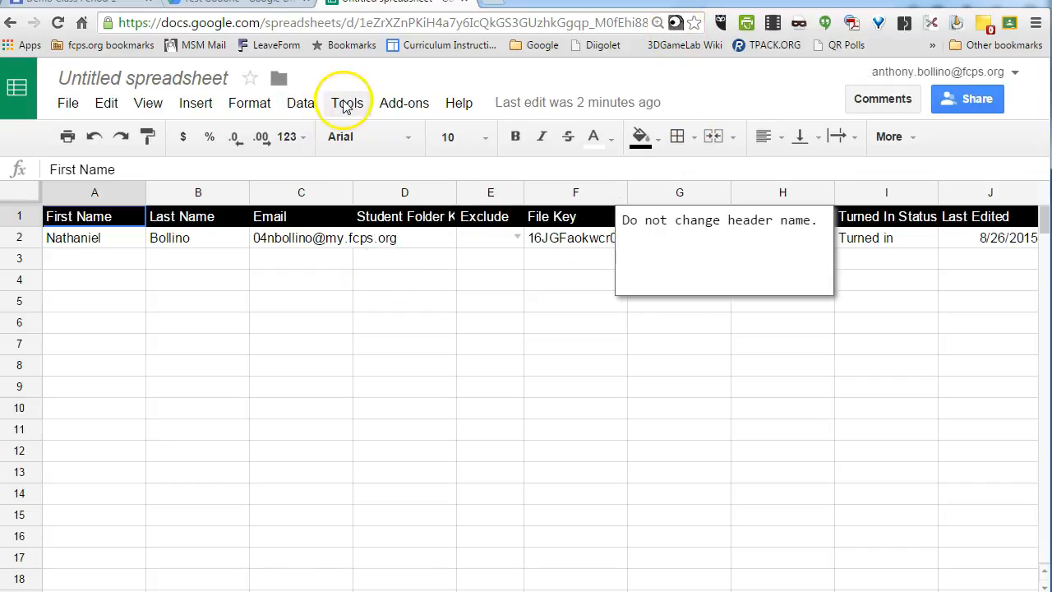
pyautogui.click(418, 109)
pyautogui.moveTo(493, 164)
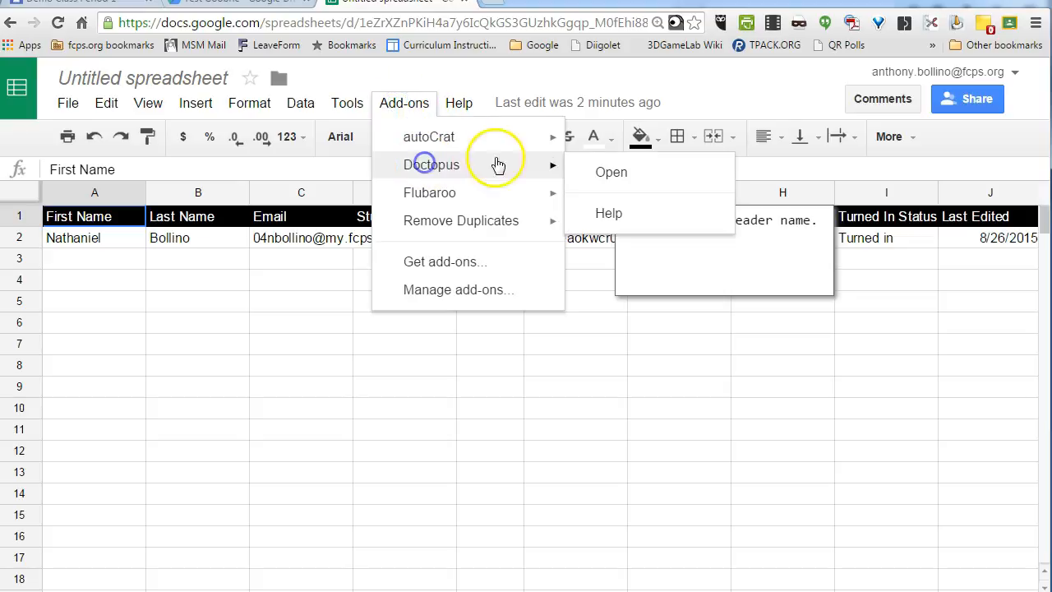
pyautogui.click(624, 175)
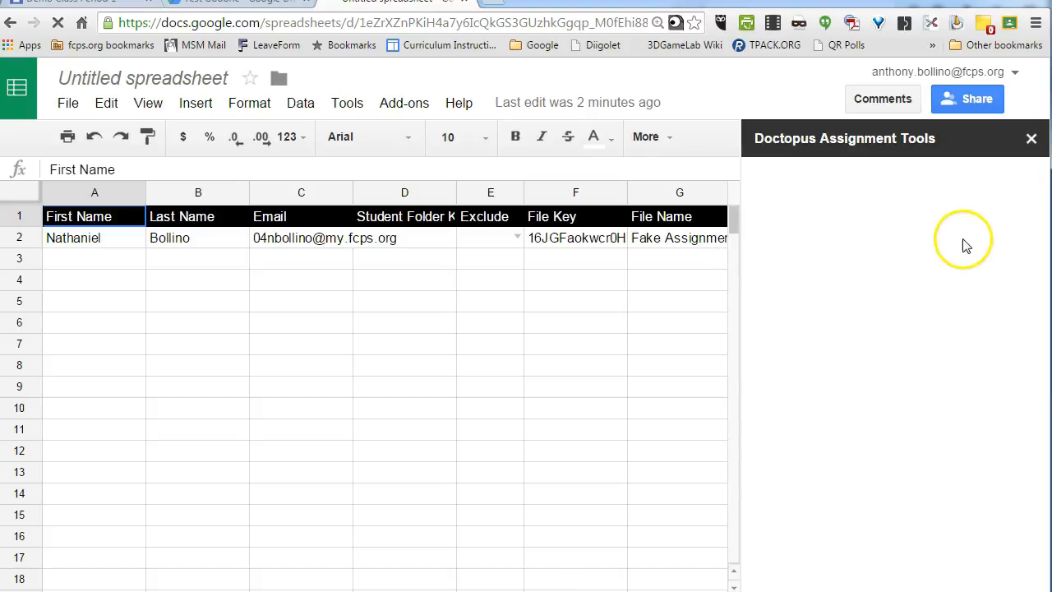
# Attach the VPA Goobric Rubric to the ingested assignment as its Goobric.
pyautogui.click(817, 198)
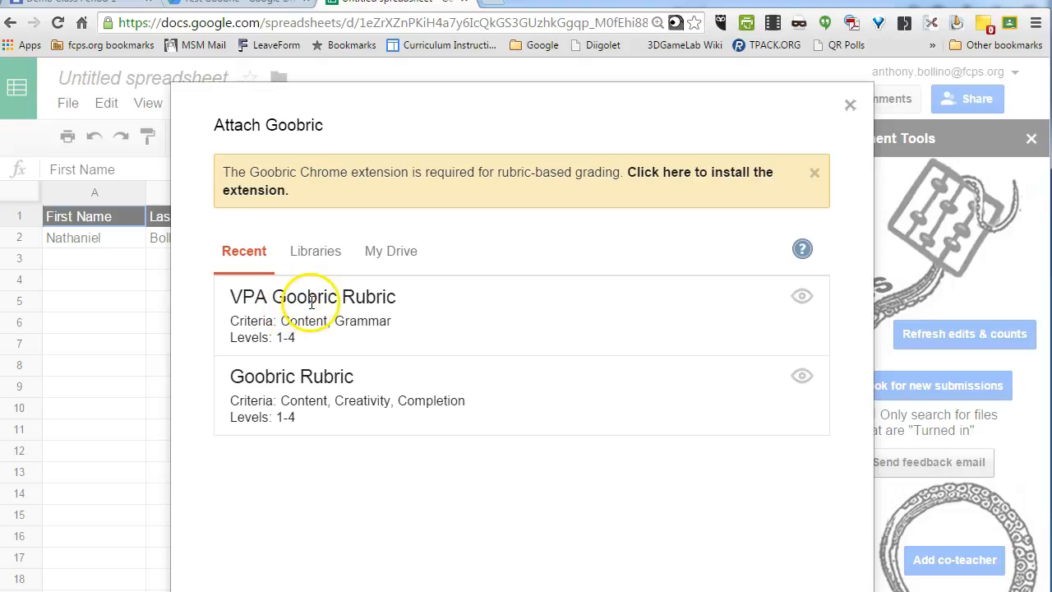
pyautogui.click(311, 302)
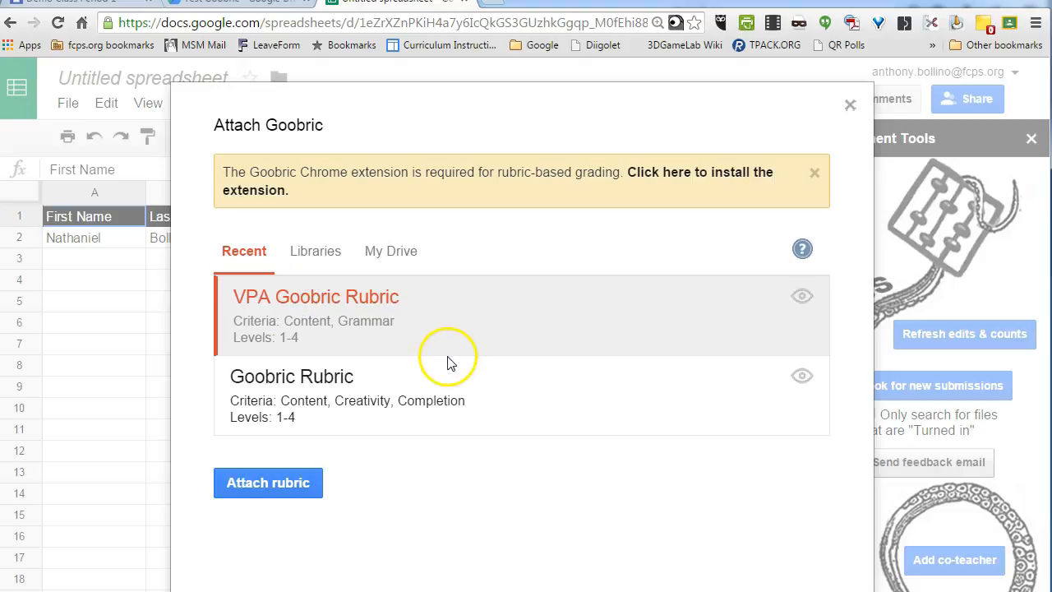
pyautogui.click(287, 486)
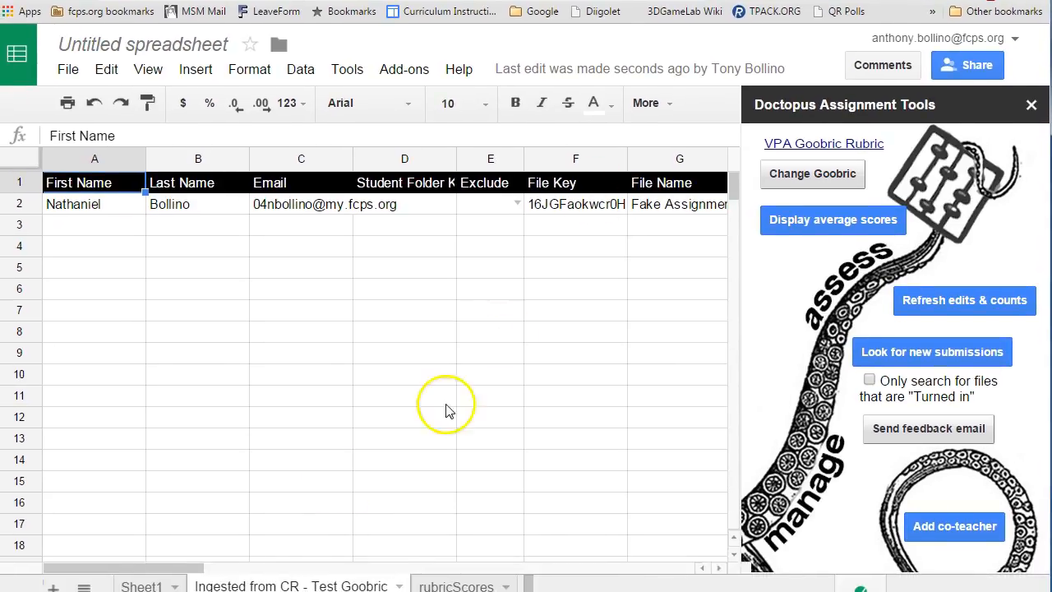
# Open the student's Fake Assignment document from the sheet's Link column and launch Goobric on it.
pyautogui.moveTo(154, 569); pyautogui.dragTo(303, 567)
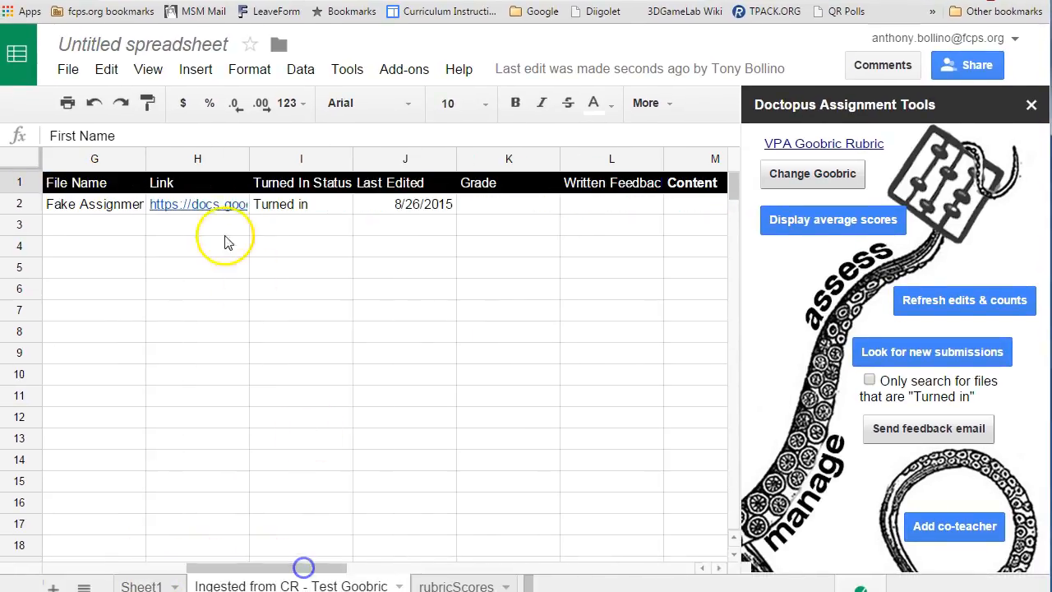
pyautogui.click(205, 206)
pyautogui.click(200, 178)
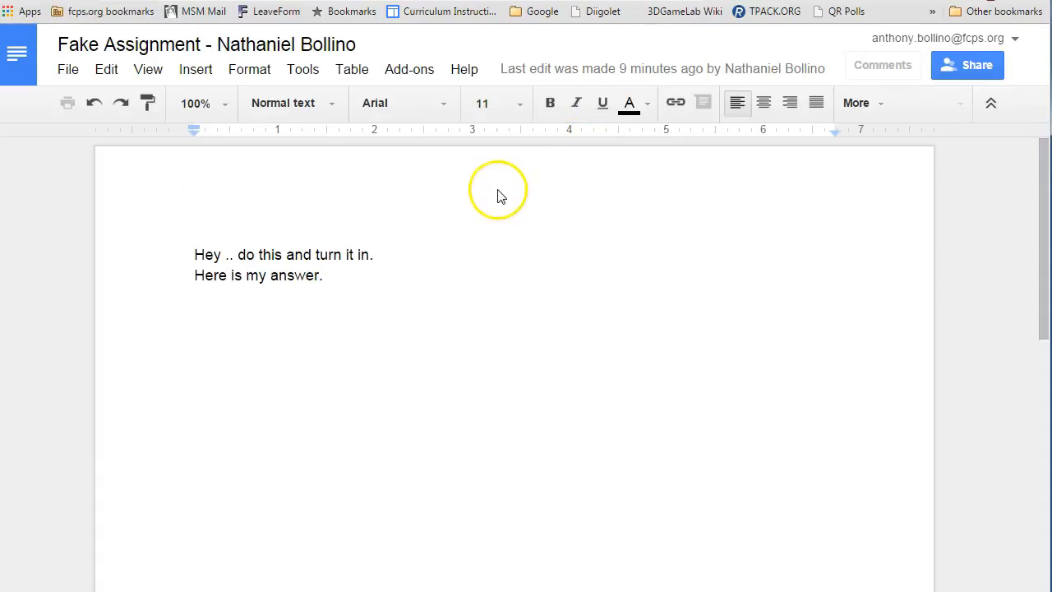
pyautogui.click(670, 25)
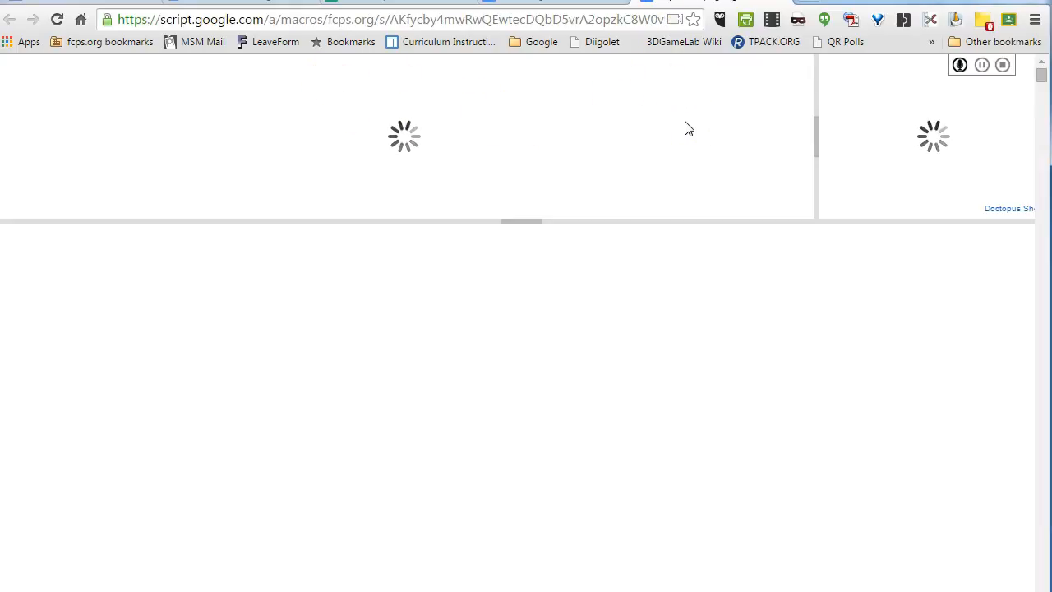
# Look over the rubric's Content and Grammar criteria and their levels 1 to 4 above the student's document.
pyautogui.click(320, 124)
pyautogui.click(81, 121)
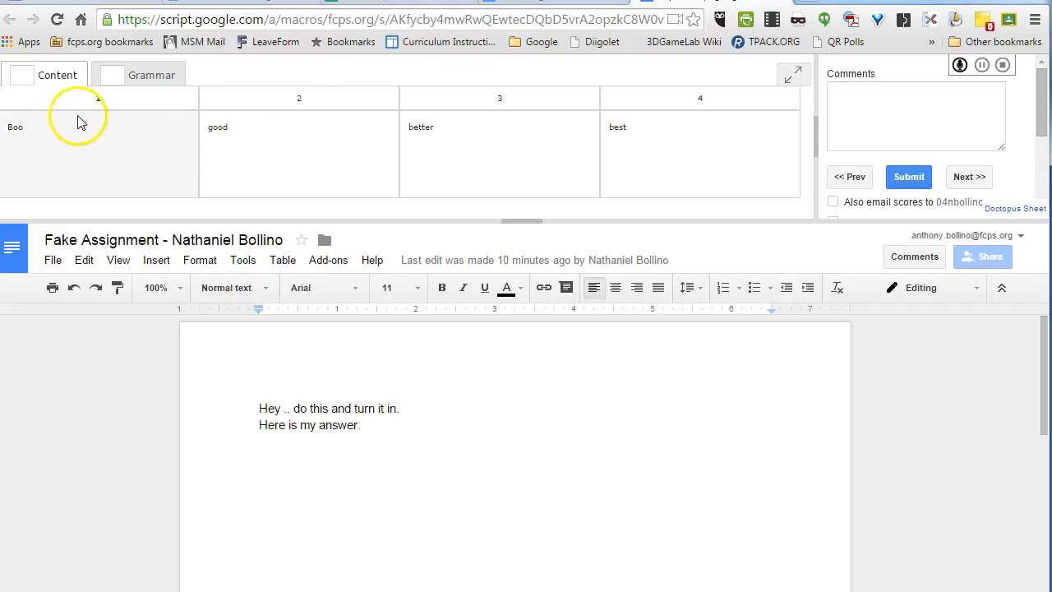
pyautogui.click(435, 147)
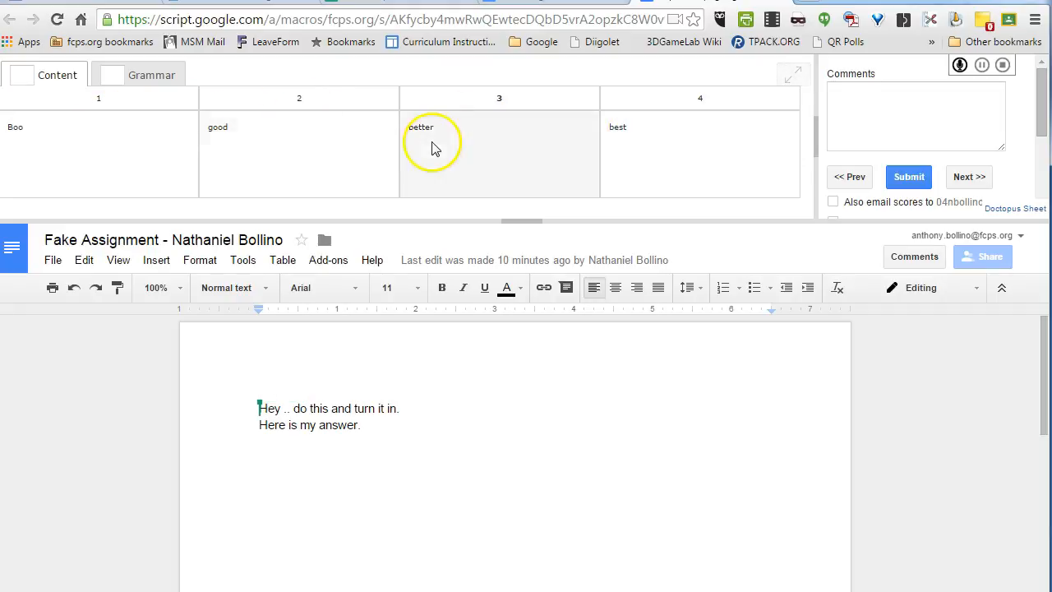
pyautogui.moveTo(510, 223); pyautogui.dragTo(329, 219)
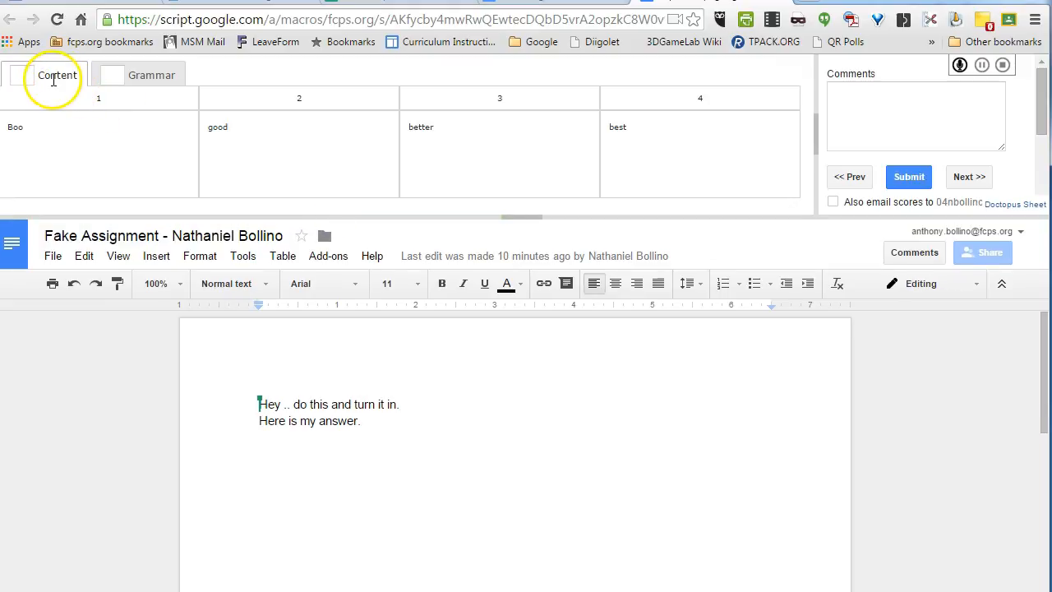
pyautogui.click(52, 73)
pyautogui.click(138, 73)
pyautogui.click(64, 72)
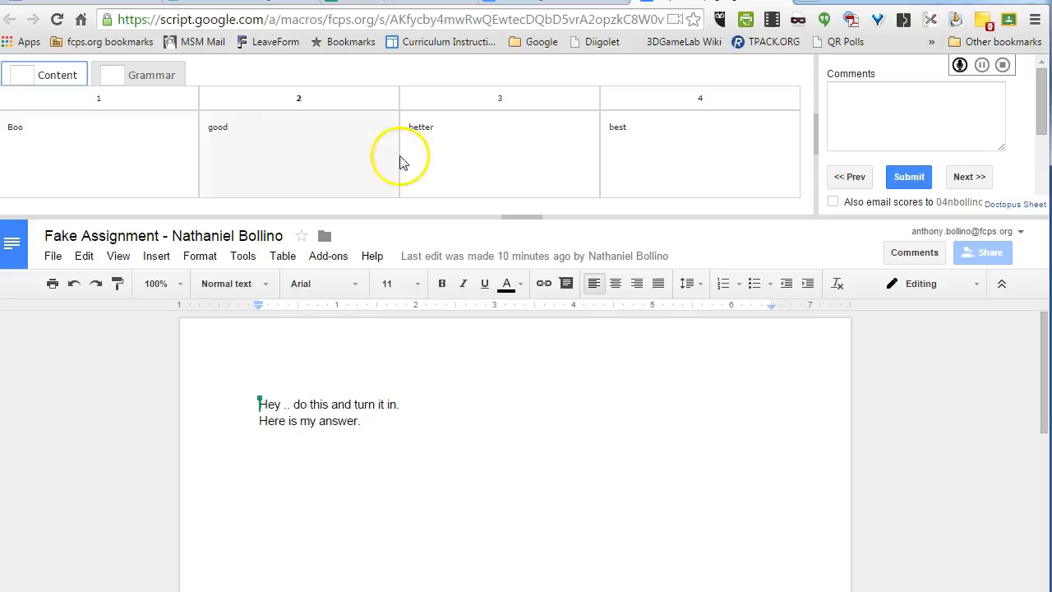
# Score Content as 3 (better) and Grammar as 2 (good), and submit the rating with the comment "Good job!".
pyautogui.click(454, 146)
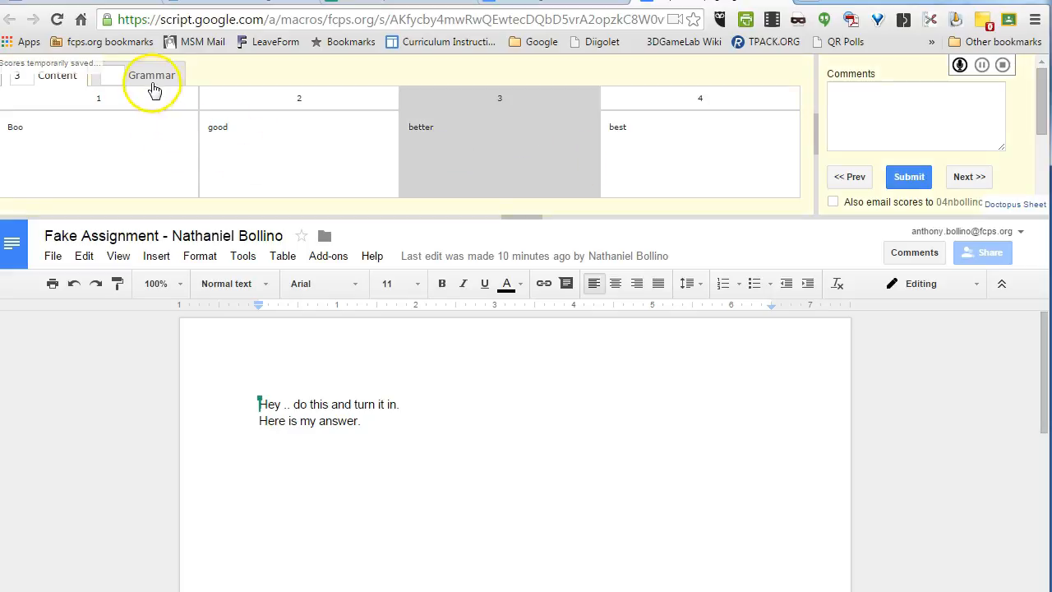
pyautogui.click(151, 75)
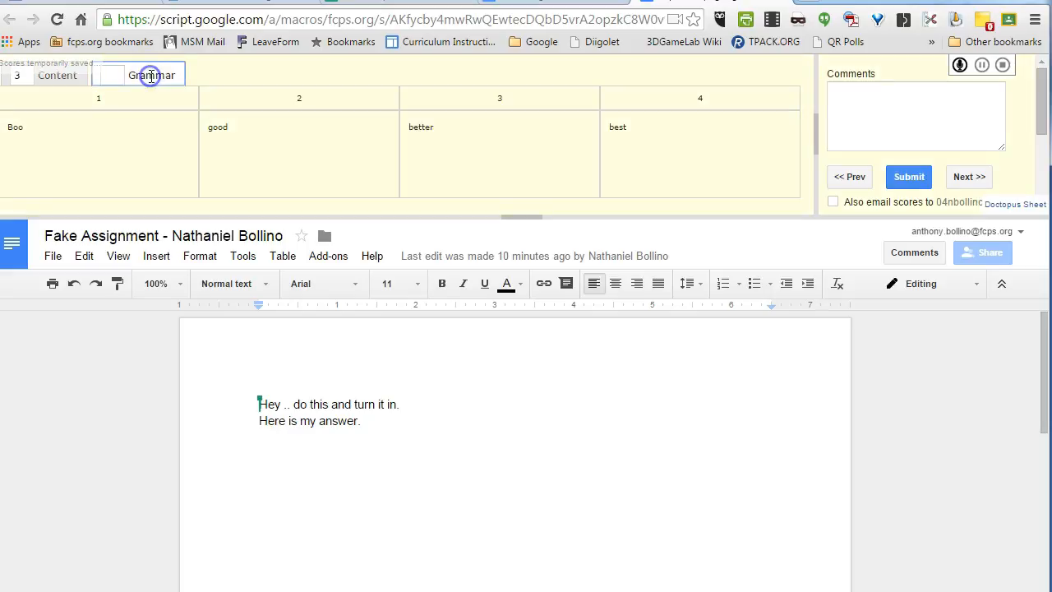
pyautogui.click(278, 156)
pyautogui.click(885, 116)
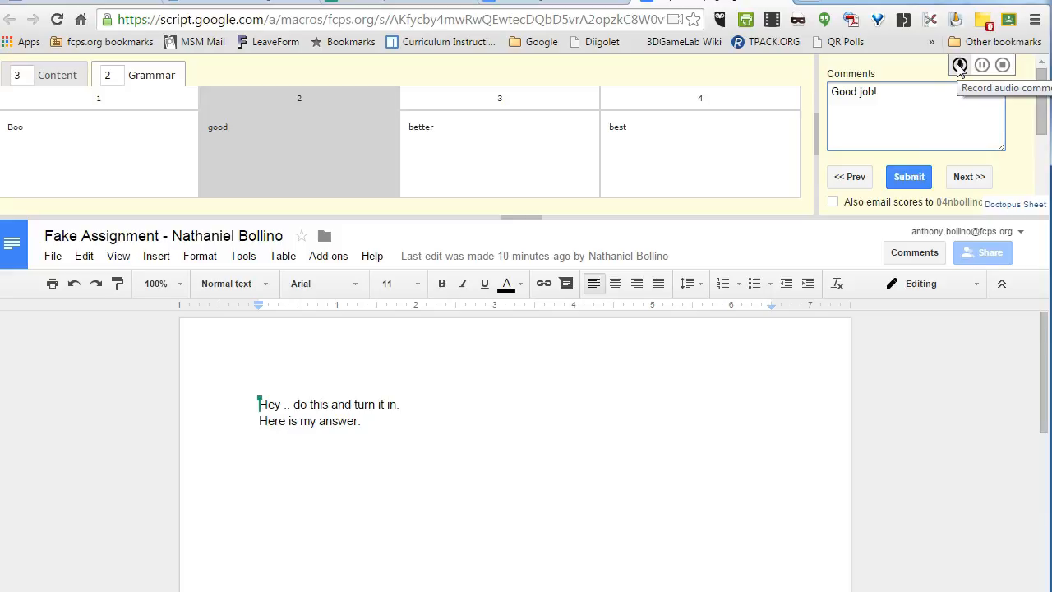
pyautogui.click(918, 178)
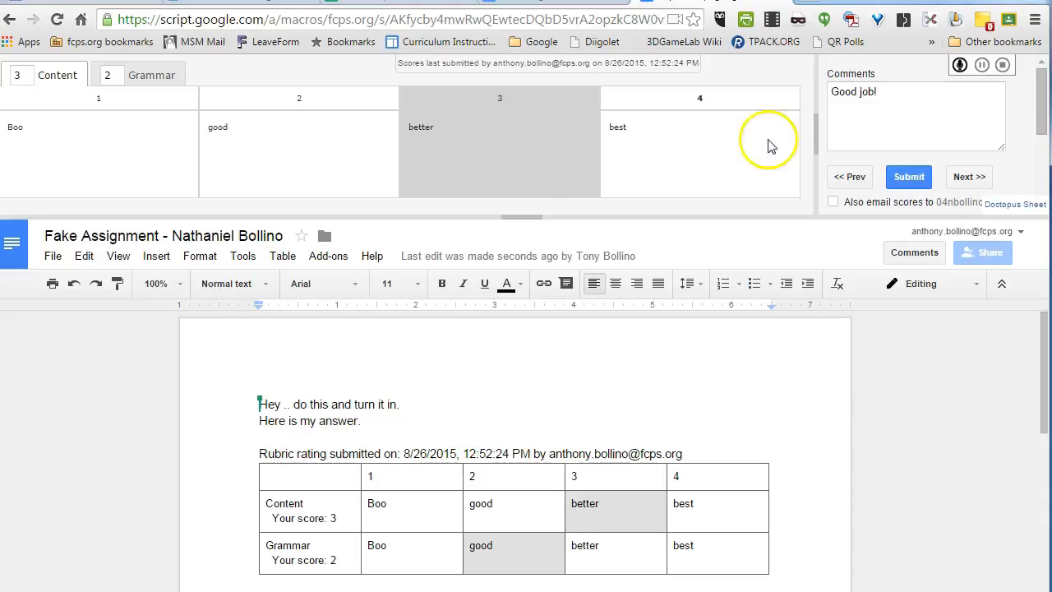
# Switch to the student's Classroom window and open the graded Fake Assignment document from the Test Goobric assignment.
pyautogui.hotkey('alt', 'Tab')
pyautogui.hotkey('alt', 'Tab')
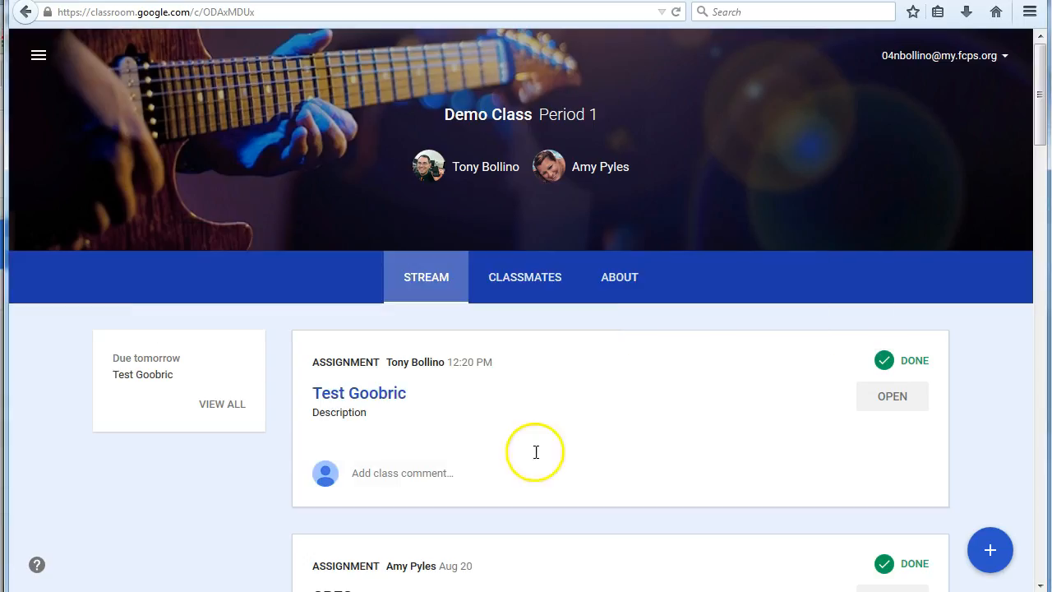
pyautogui.click(392, 395)
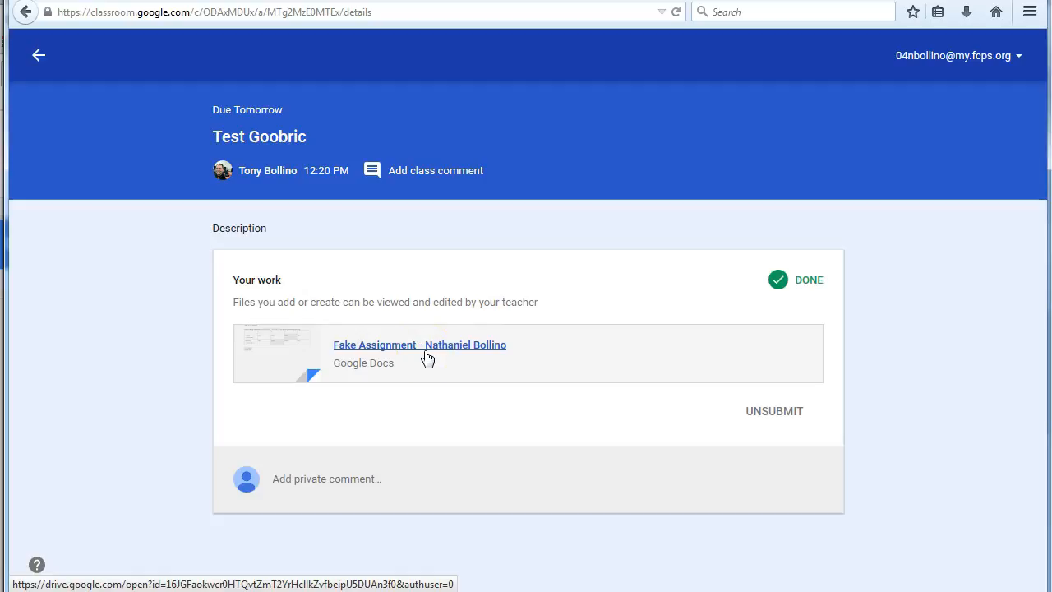
pyautogui.click(427, 352)
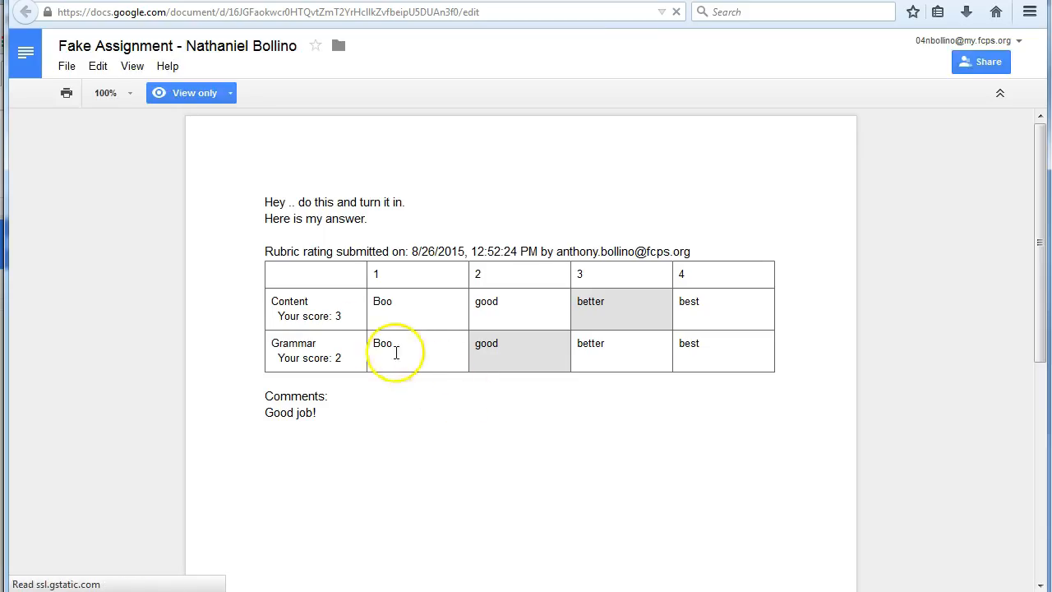
# Examine the rubric scores and teacher comment in the student's view of the graded document.
pyautogui.moveTo(332, 310); pyautogui.dragTo(547, 323)
pyautogui.click(514, 350)
pyautogui.doubleClick(300, 417)
pyautogui.keyDown('shift'); pyautogui.click(252, 411); pyautogui.keyUp('shift')
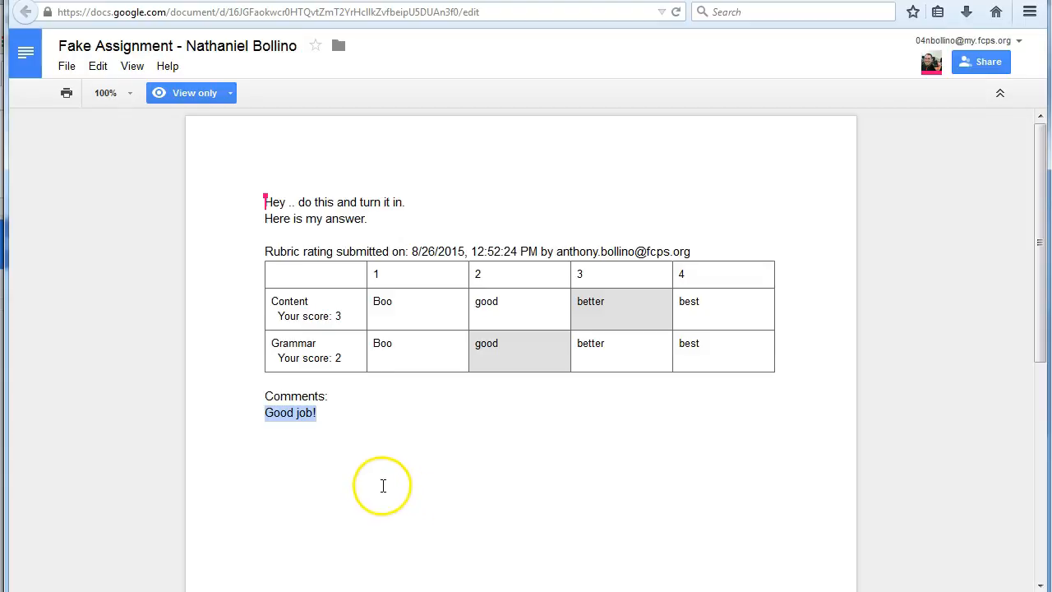
pyautogui.click(457, 481)
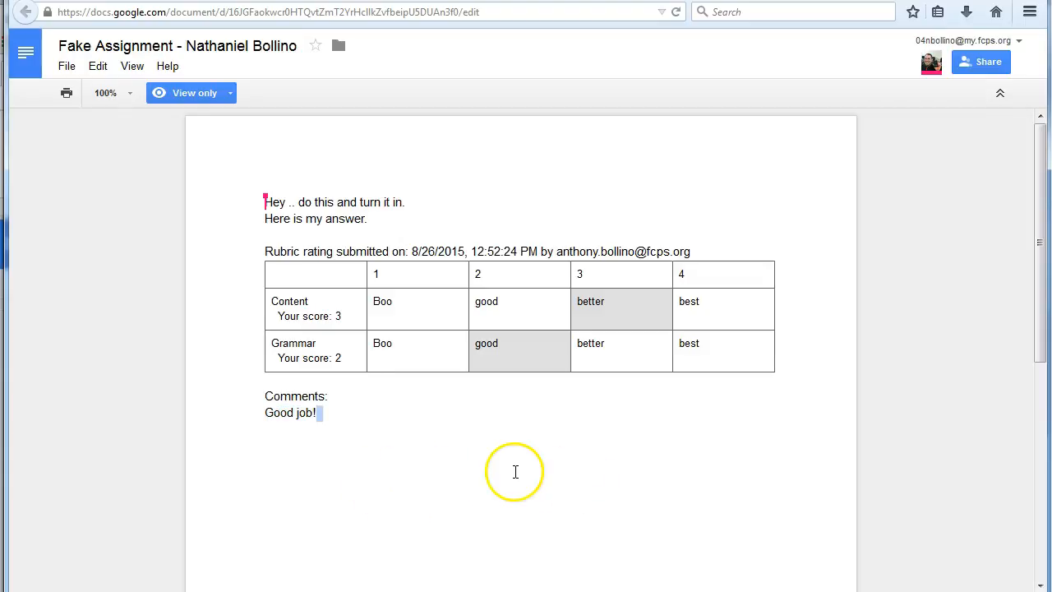